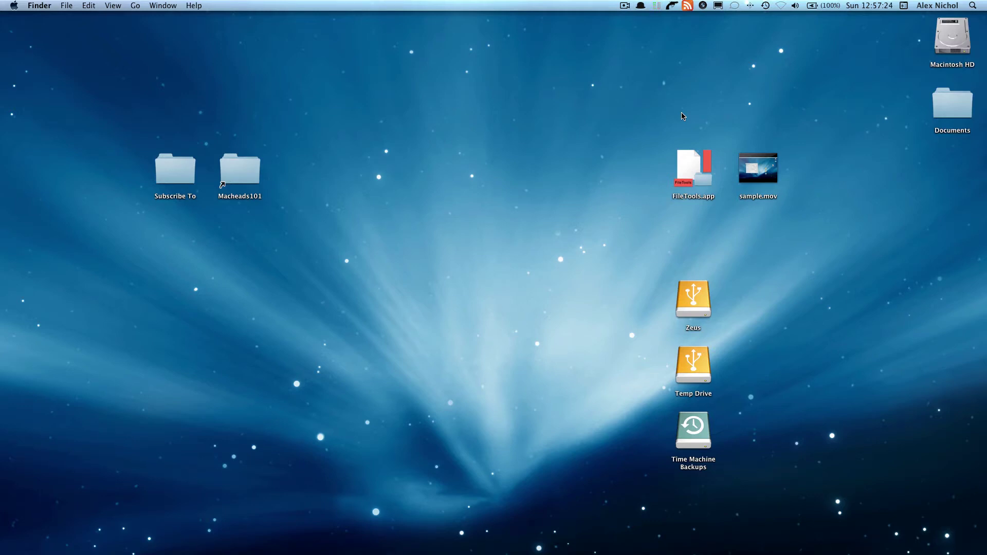
Step: Launch FileTools from its desktop icon and bring its File Dates window to the front
click(691, 162)
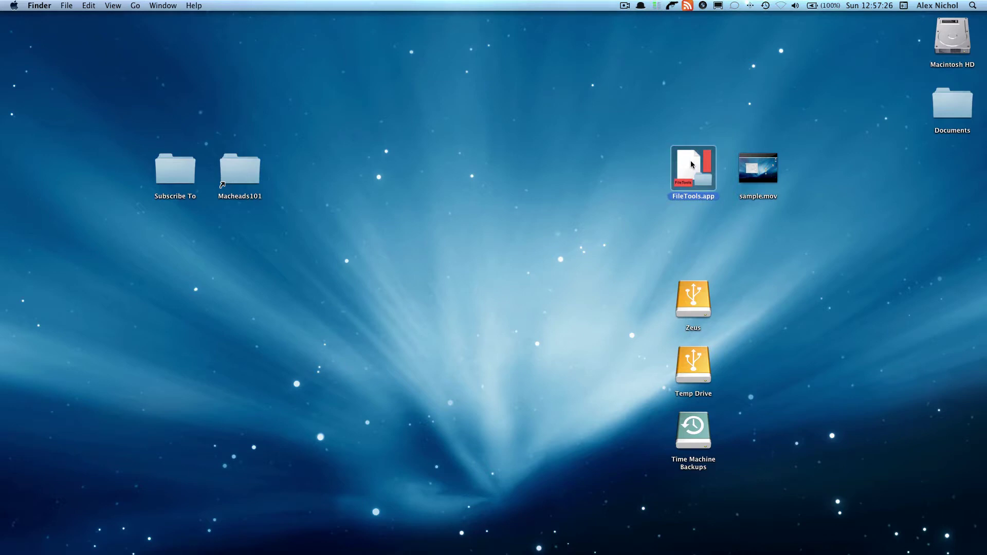
double_click(690, 161)
click(724, 251)
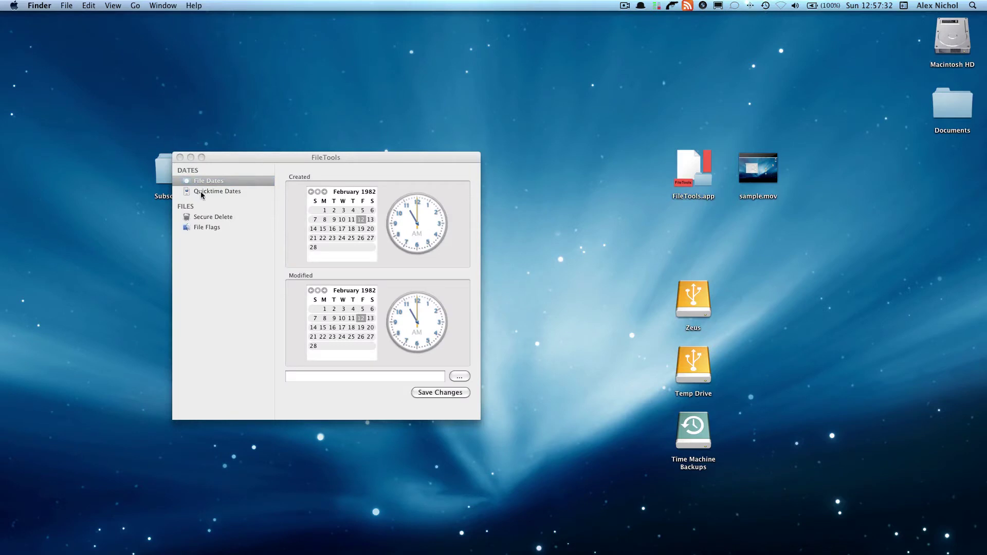
click(210, 266)
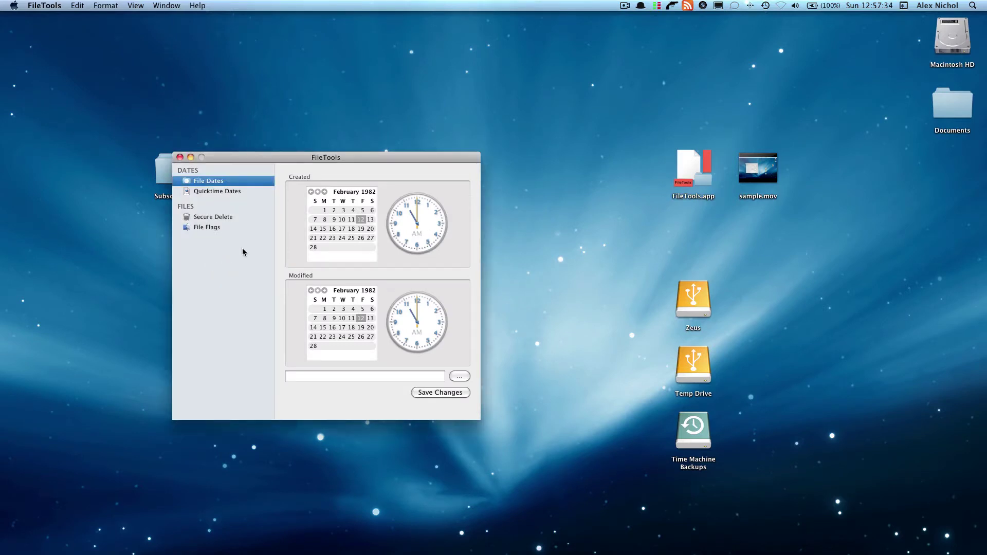
click(753, 178)
right_click(753, 180)
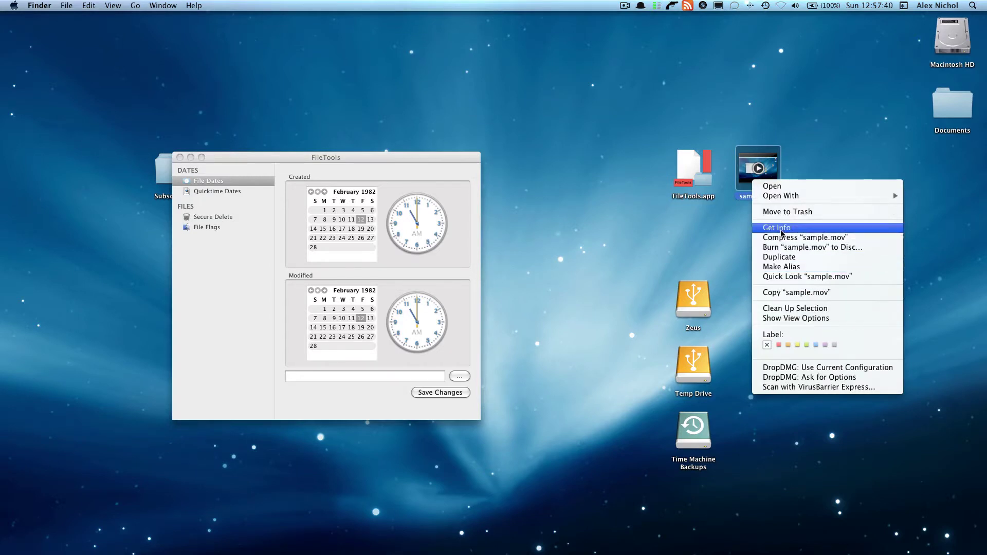
key(Escape)
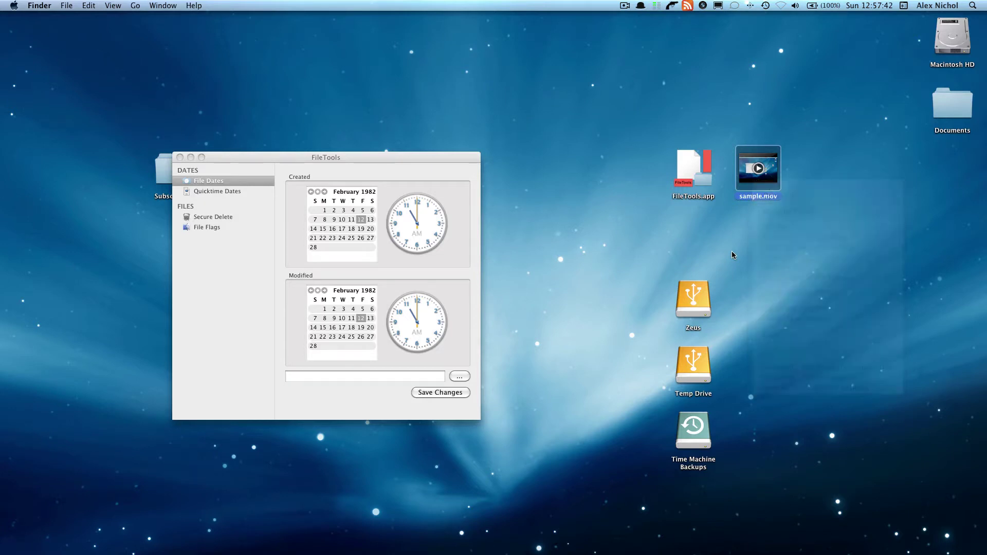
key(super+i)
click(683, 237)
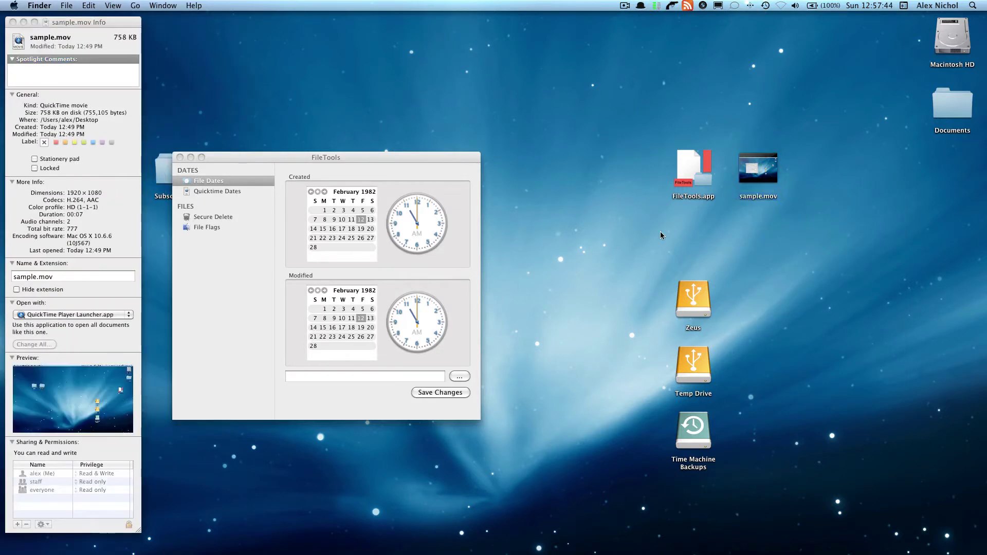
click(77, 92)
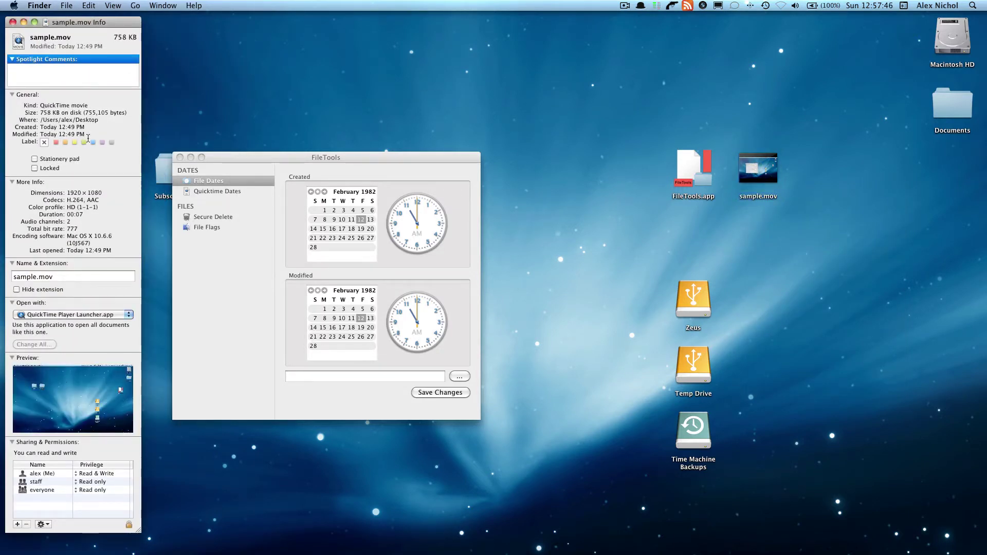
drag(88, 136, 8, 131)
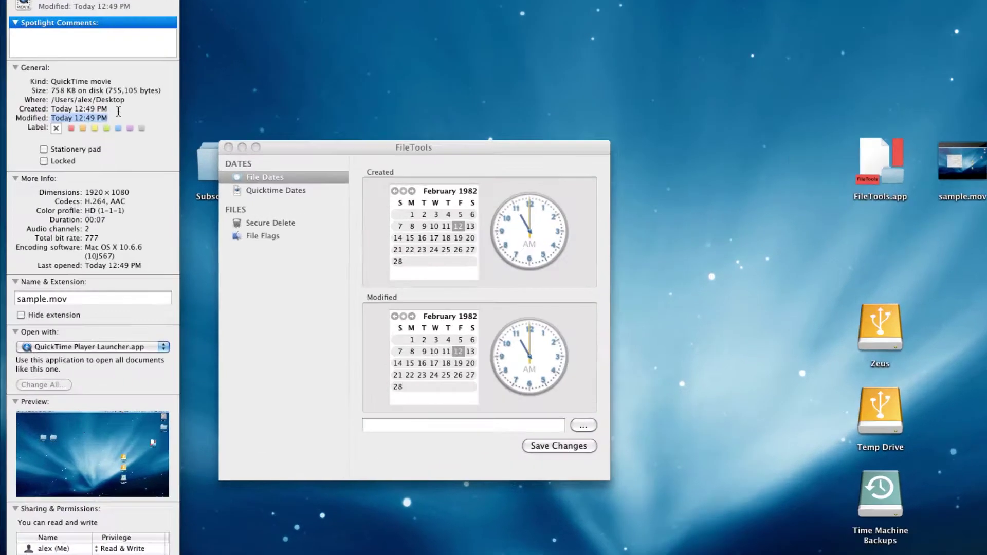
drag(85, 128, 41, 129)
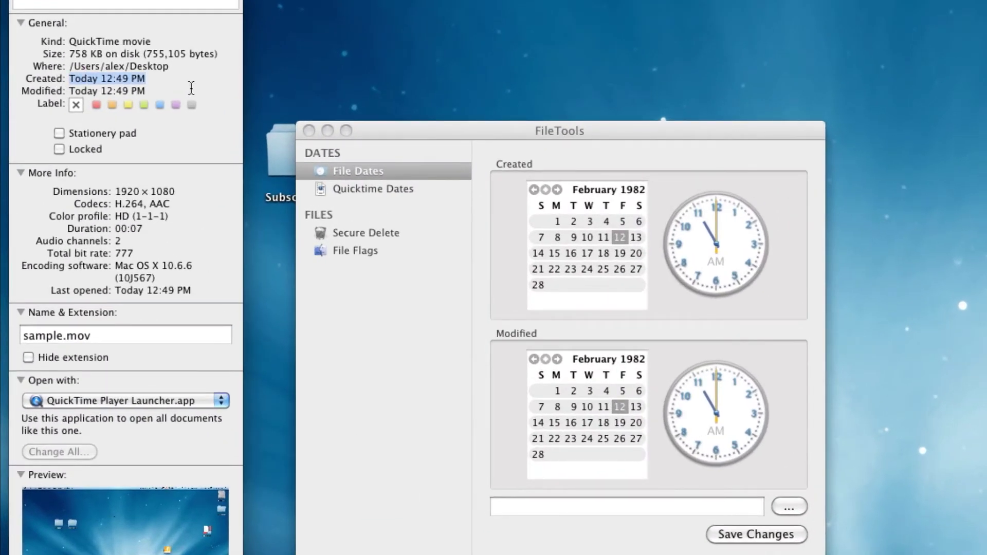
drag(174, 288, 168, 278)
triple_click(168, 278)
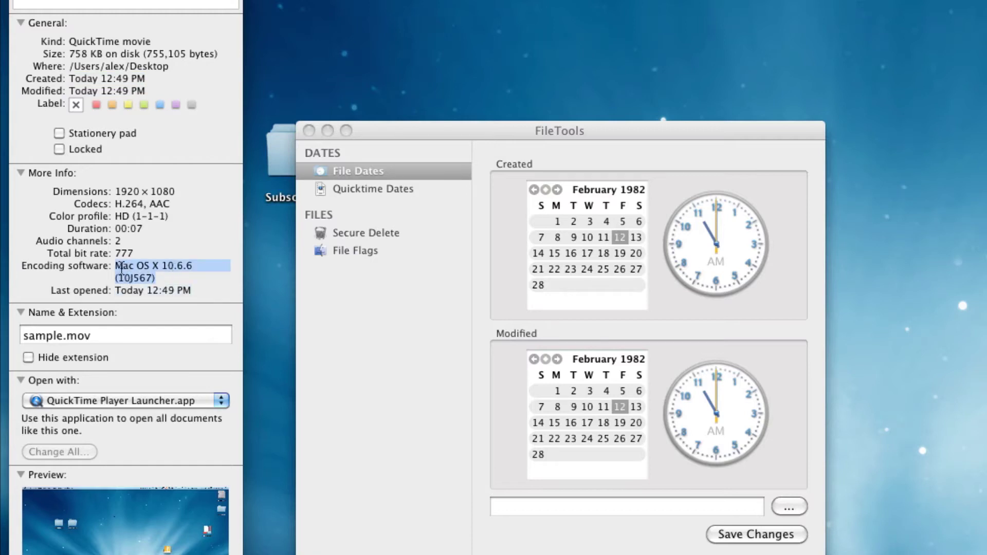
click(121, 270)
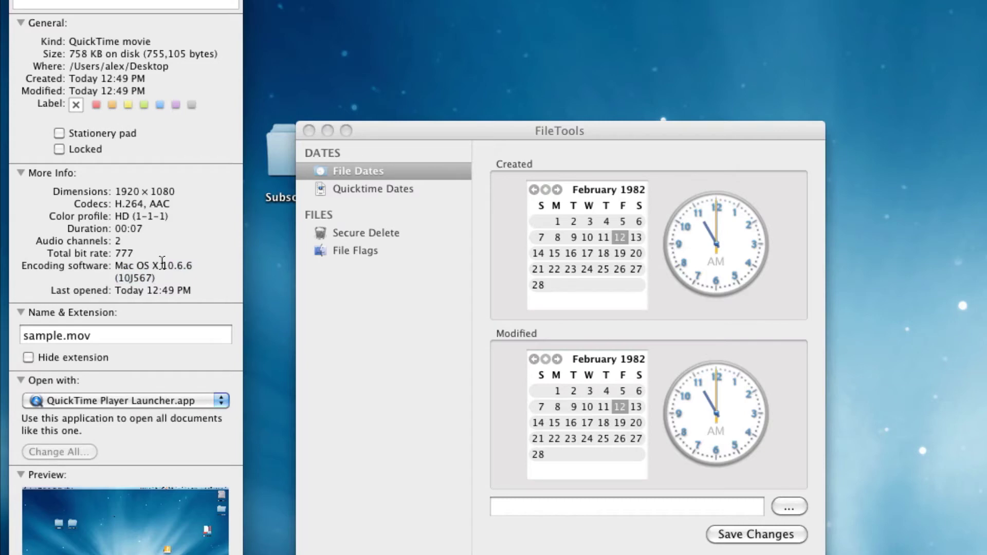
drag(147, 91, 68, 91)
click(159, 93)
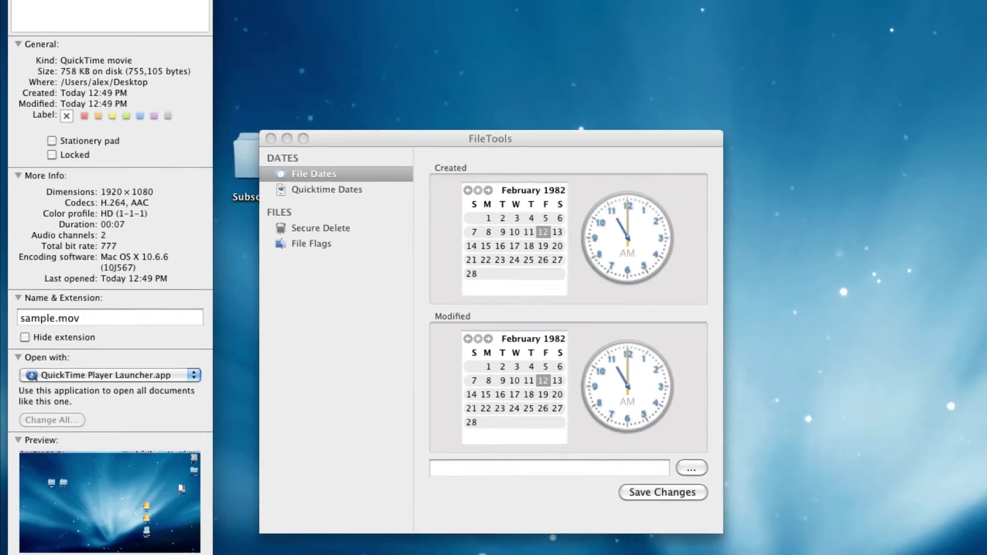
key(super+w)
Step: Load sample.mov from the Desktop into FileTools' File Dates page
click(216, 304)
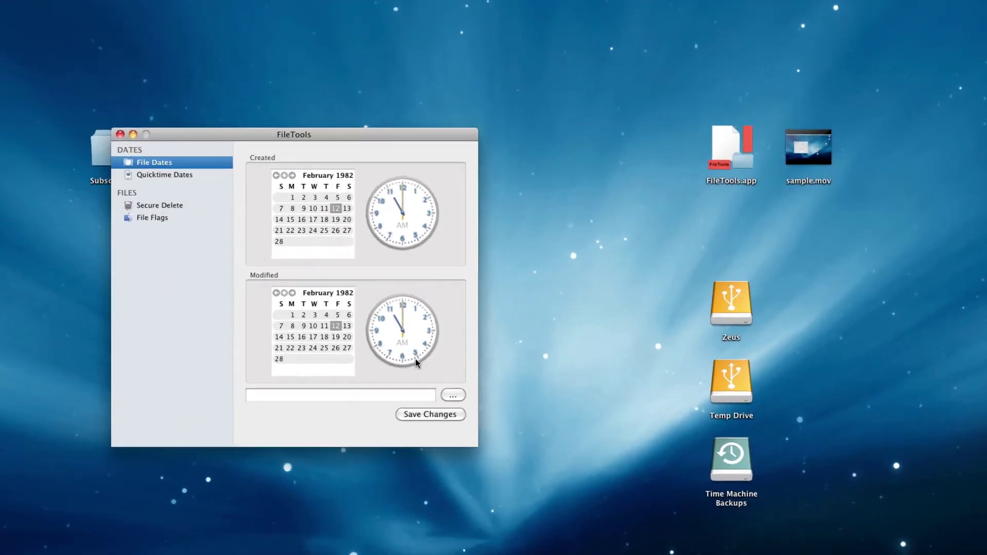
click(453, 395)
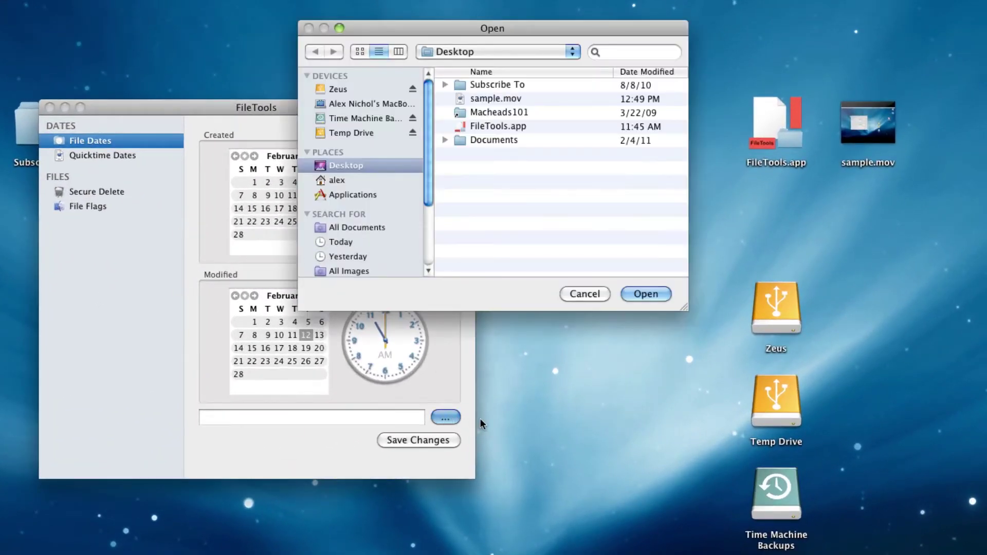
click(805, 165)
drag(866, 145, 609, 186)
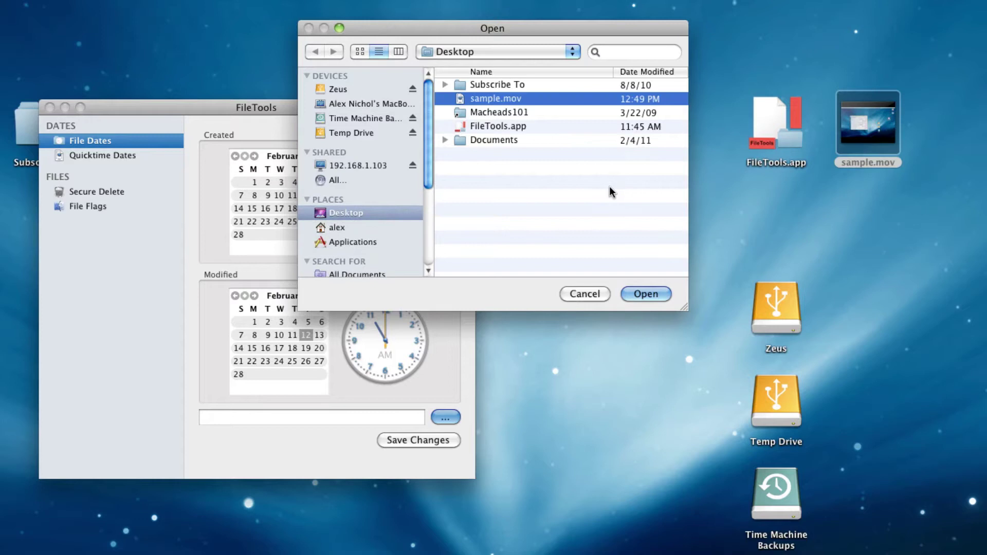
key(Return)
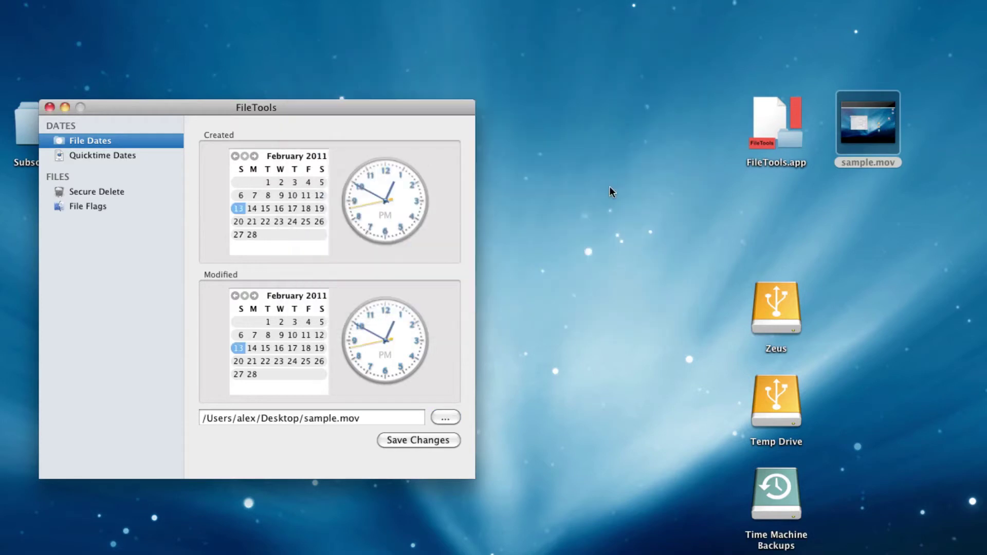
Step: Set sample.mov's Modified date to February 12 and check it in Finder's info panel
click(320, 335)
click(845, 191)
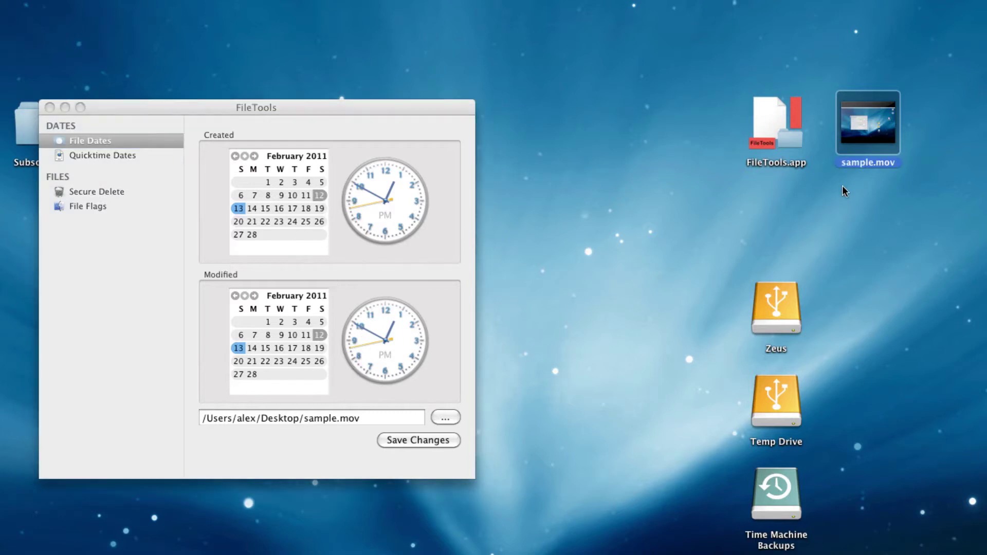
key(super+i)
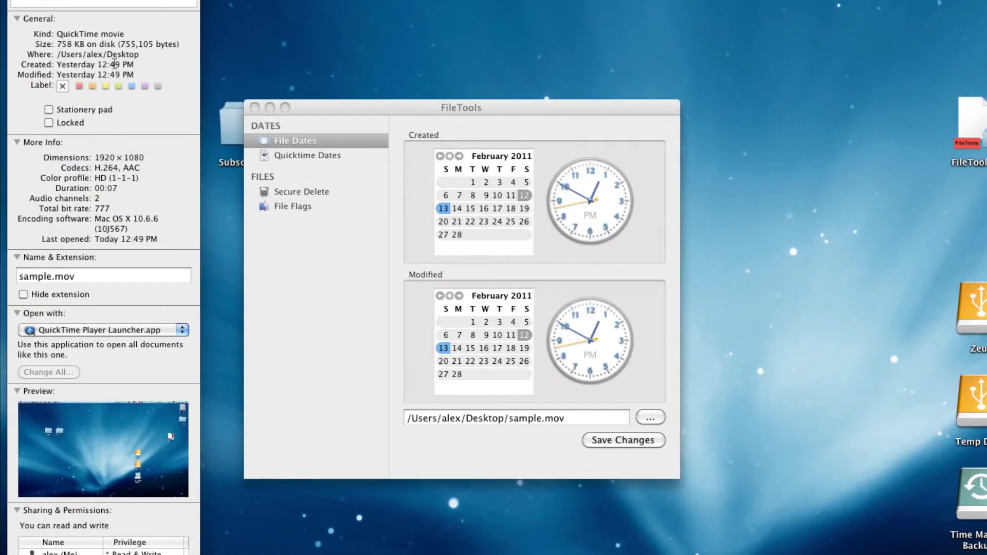
double_click(89, 63)
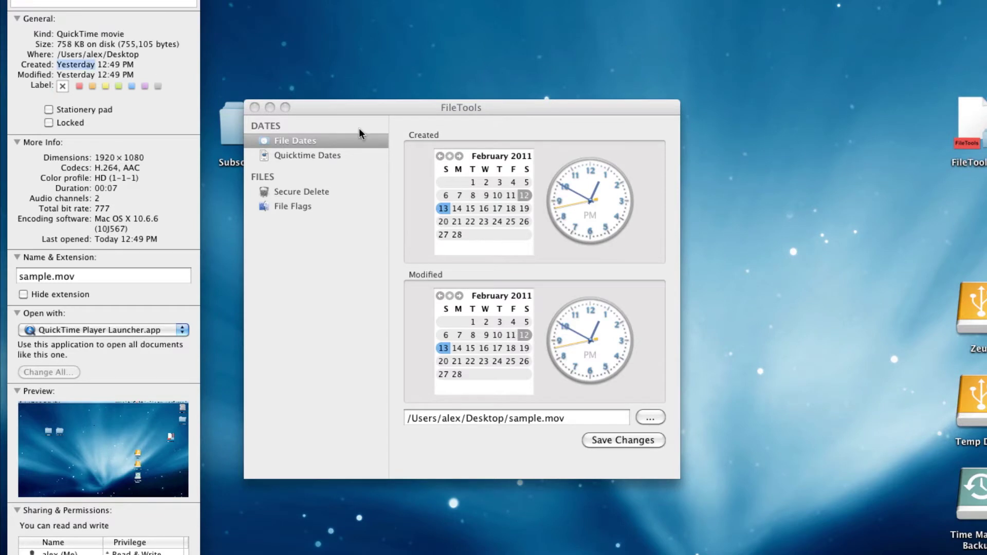
Step: Change both Created and Modified dates to February 14 and verify them in the info panel
click(354, 282)
click(453, 209)
click(456, 349)
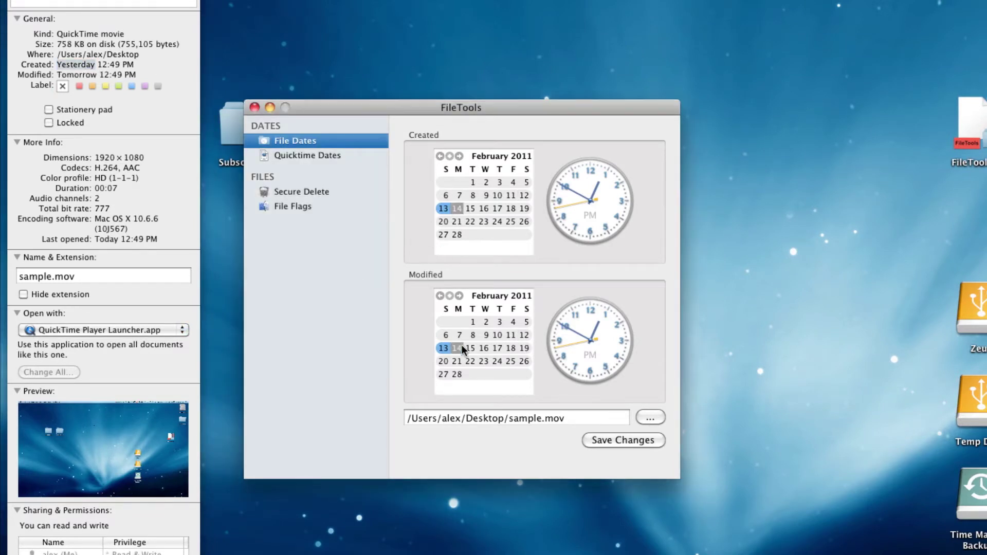
click(77, 75)
drag(77, 75, 135, 65)
click(120, 68)
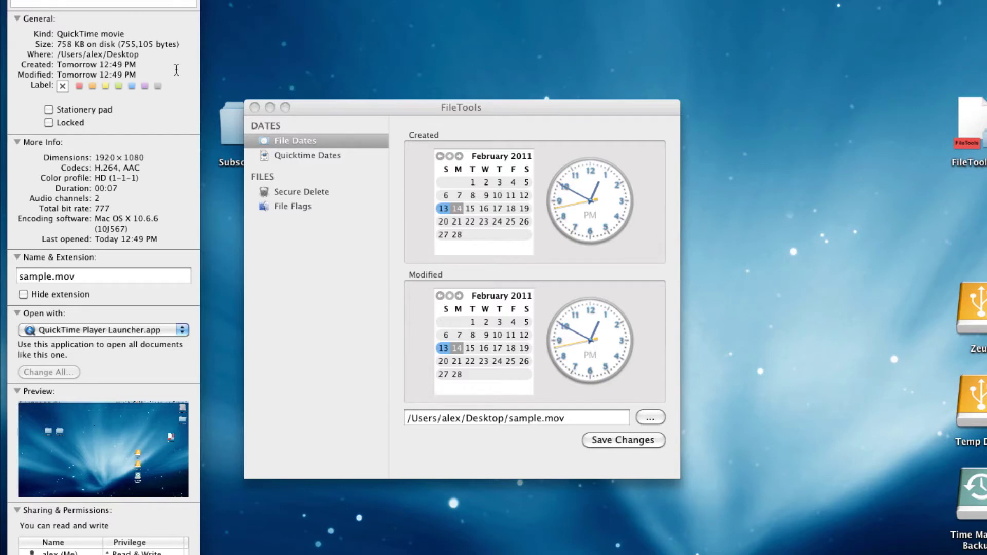
Step: Reset both Created and Modified dates to February 13
click(325, 261)
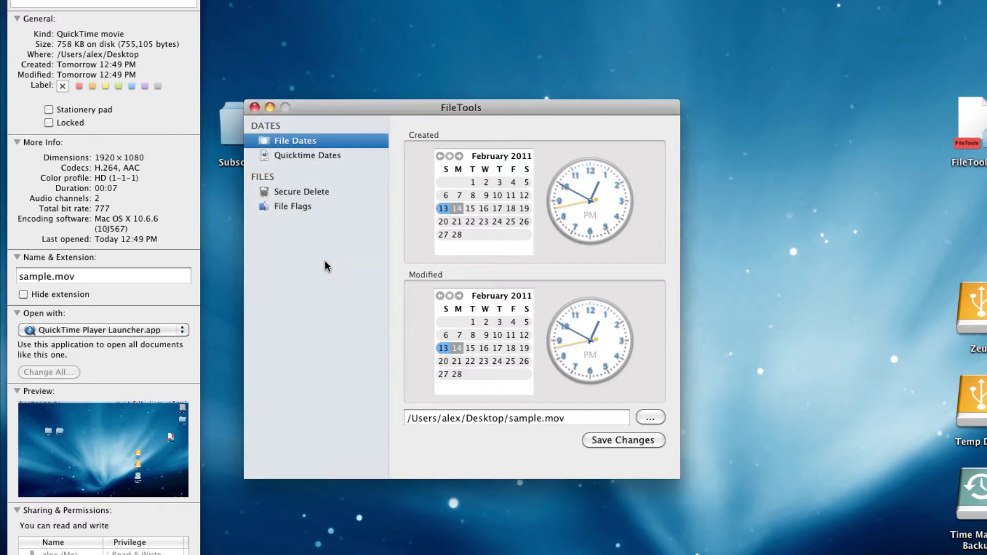
click(446, 209)
click(443, 349)
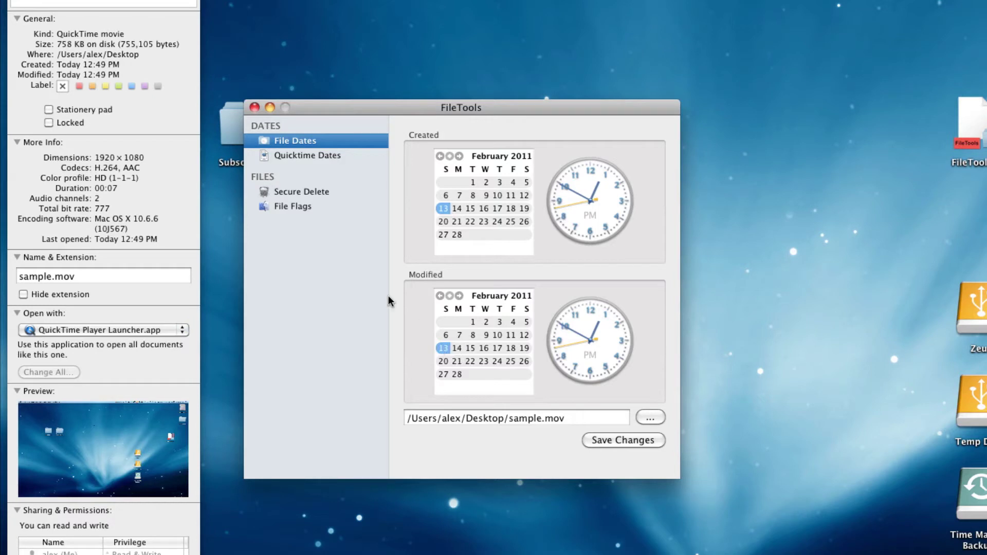
Step: On the Quicktime Dates page, load sample.mov and clear its embedded timestamps
click(348, 155)
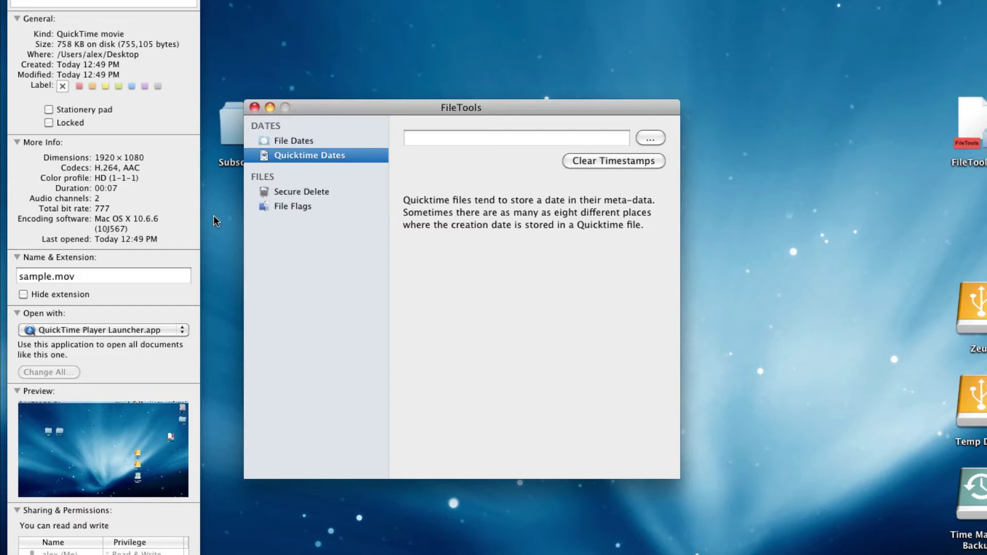
click(132, 234)
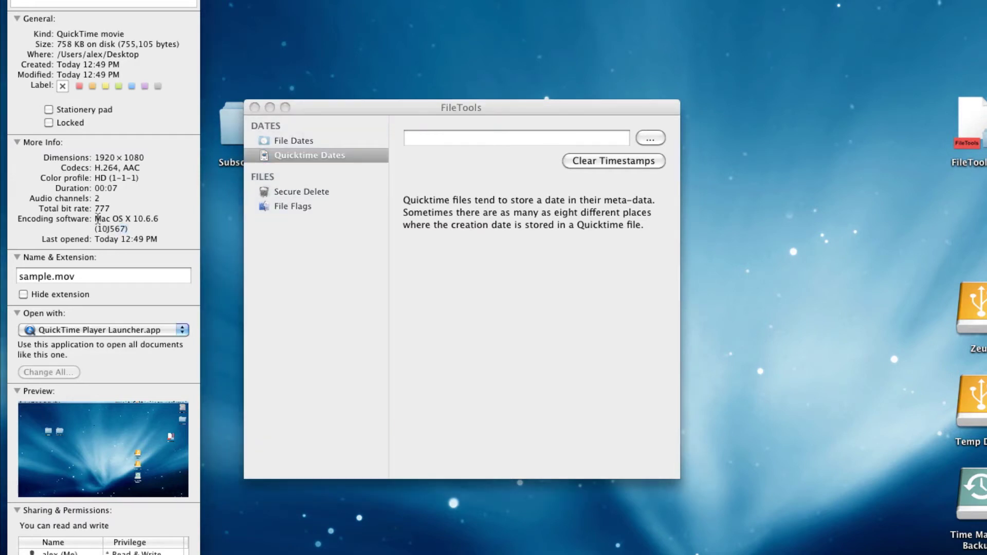
click(650, 138)
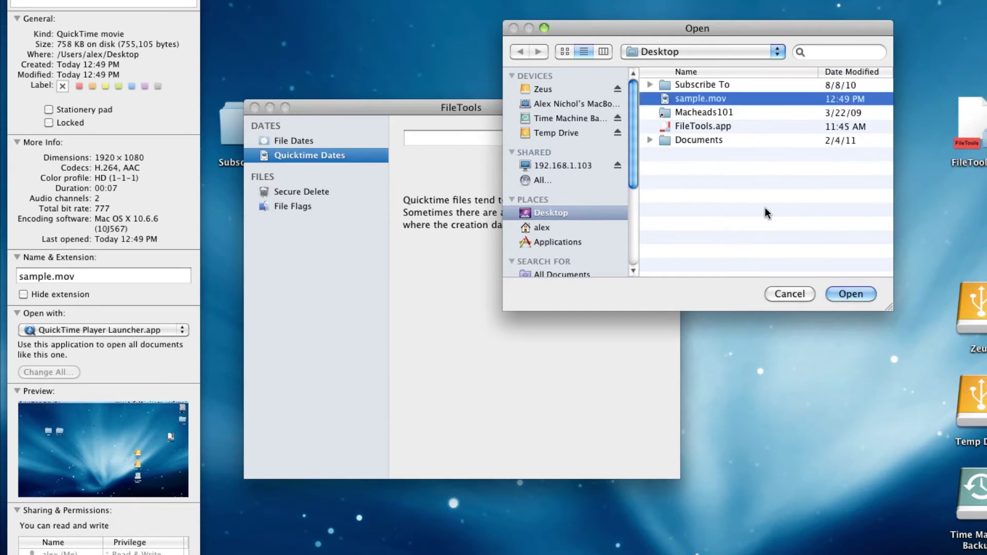
key(Return)
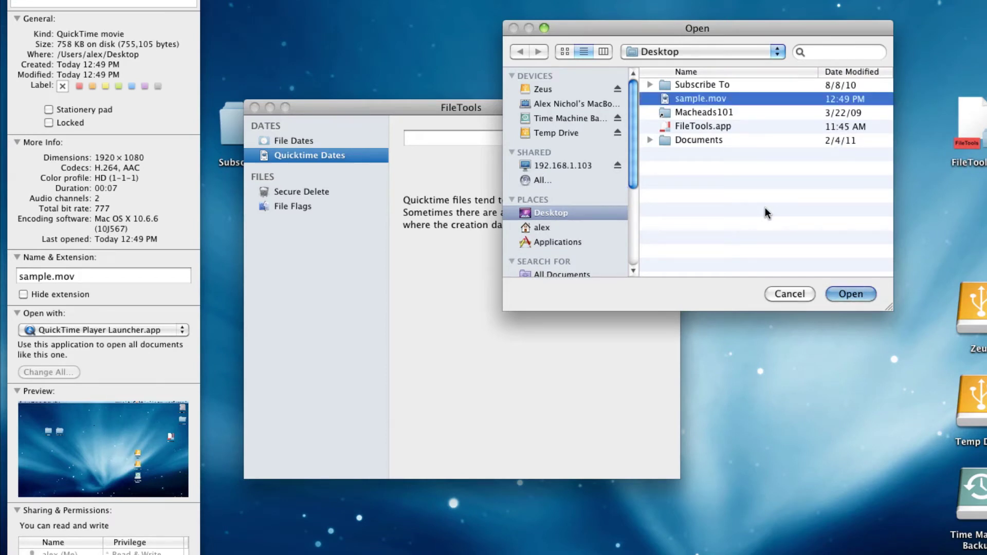
click(611, 162)
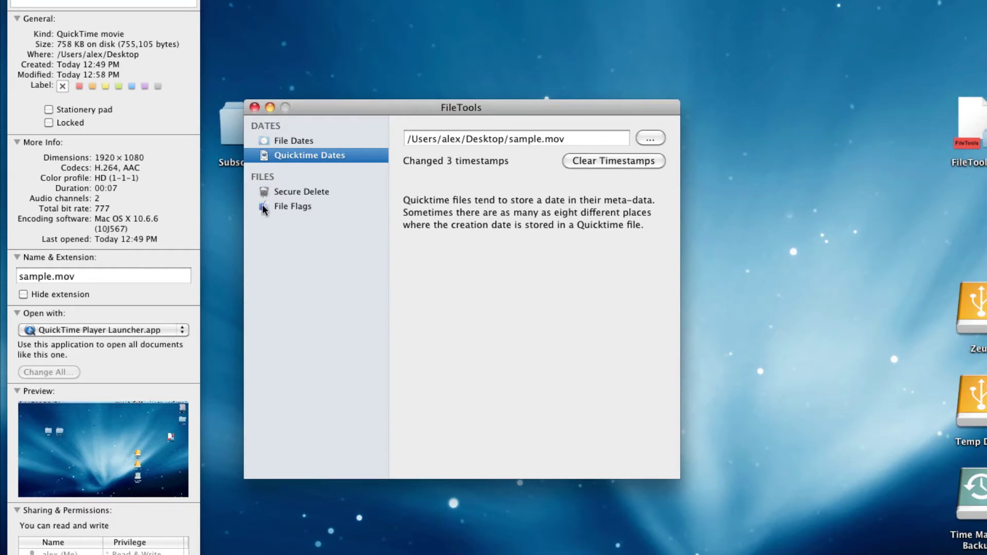
Step: Confirm in sample.mov's info panel that the encoding software value is zeroed, then close it
click(145, 231)
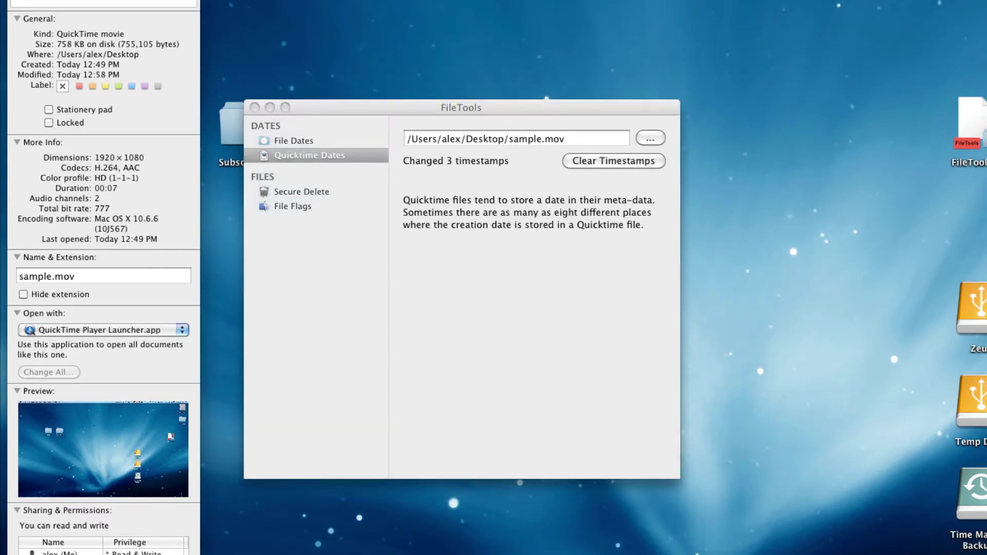
key(super+w)
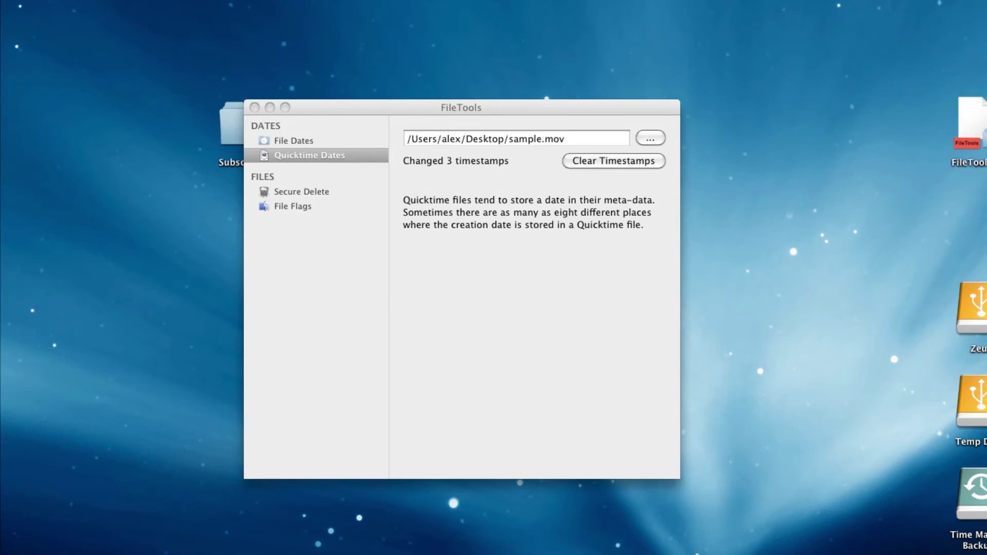
key(super+i)
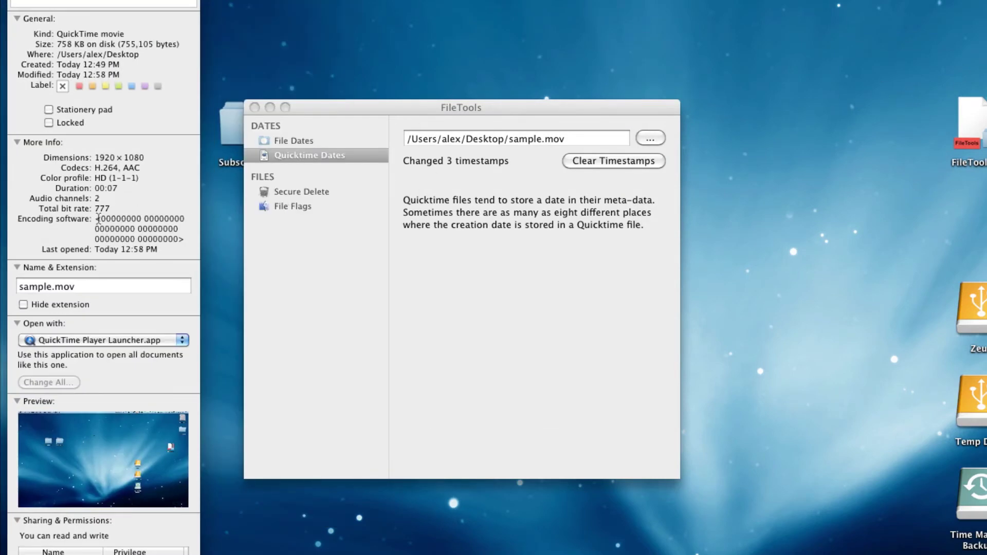
drag(96, 218, 91, 253)
click(158, 252)
key(super+w)
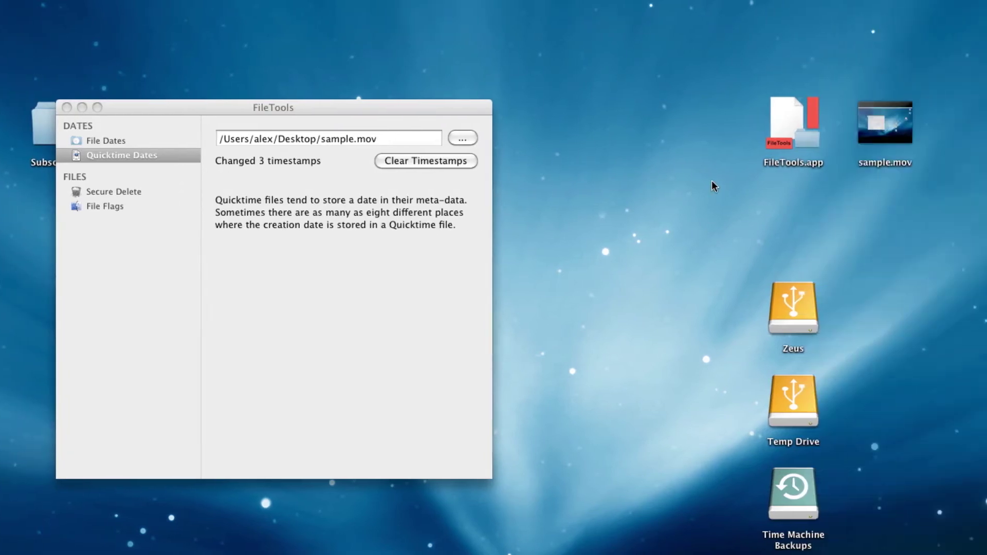
click(882, 142)
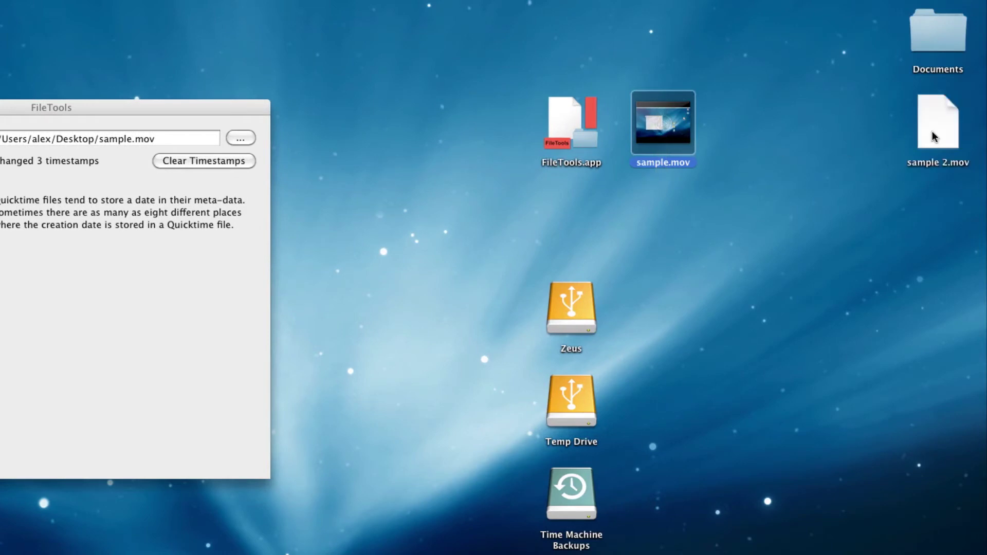
Step: Set sample.mov's Created and Modified dates to February 4 on the File Dates page
click(935, 136)
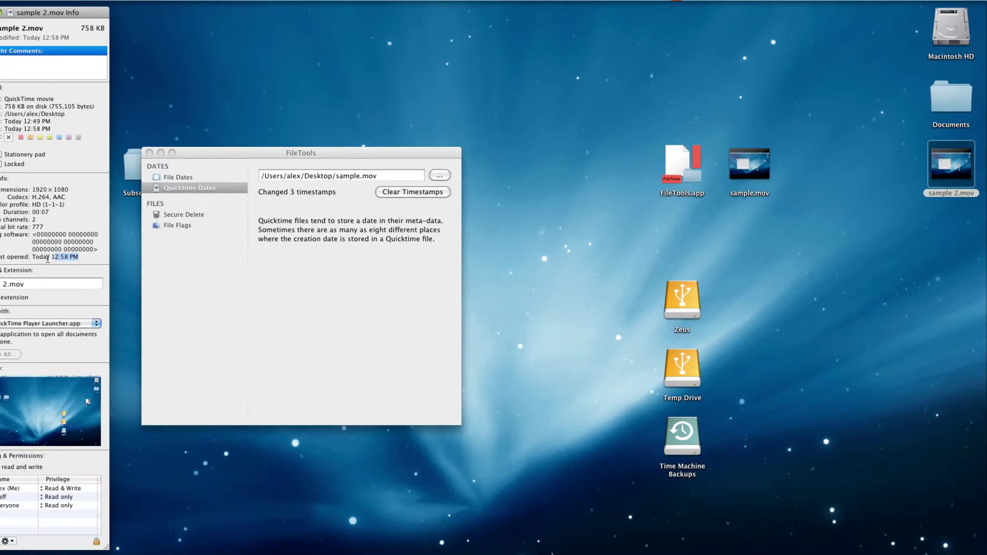
key(super+w)
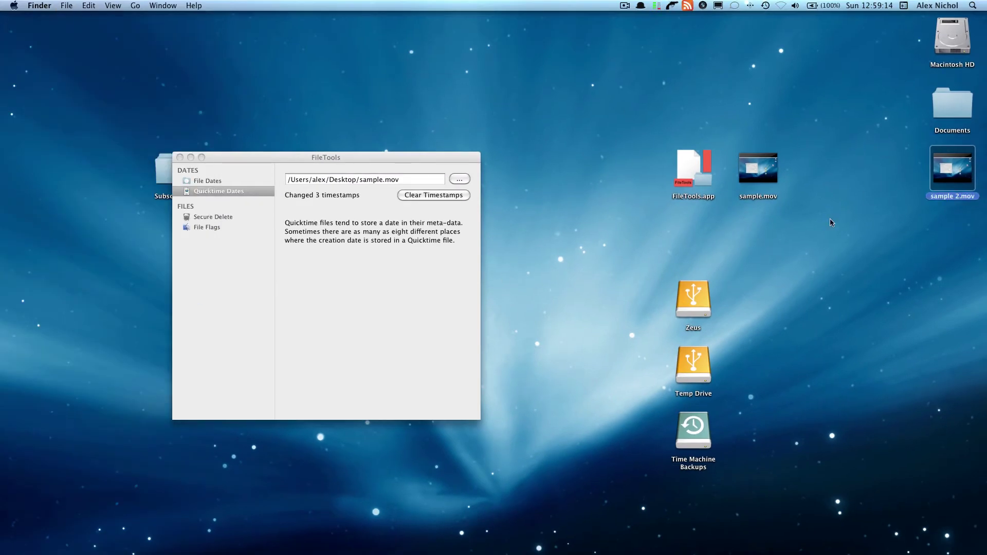
drag(830, 218, 771, 180)
click(224, 181)
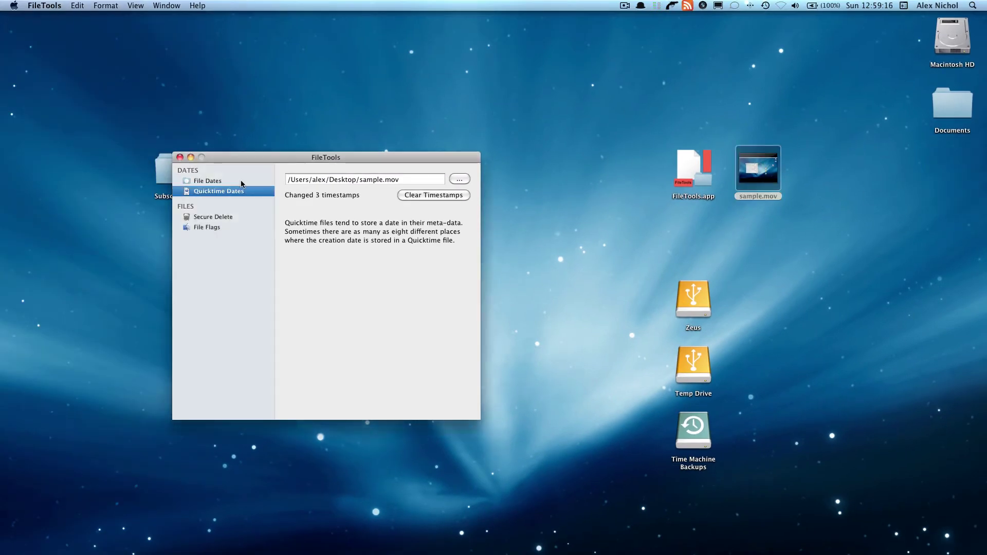
click(225, 181)
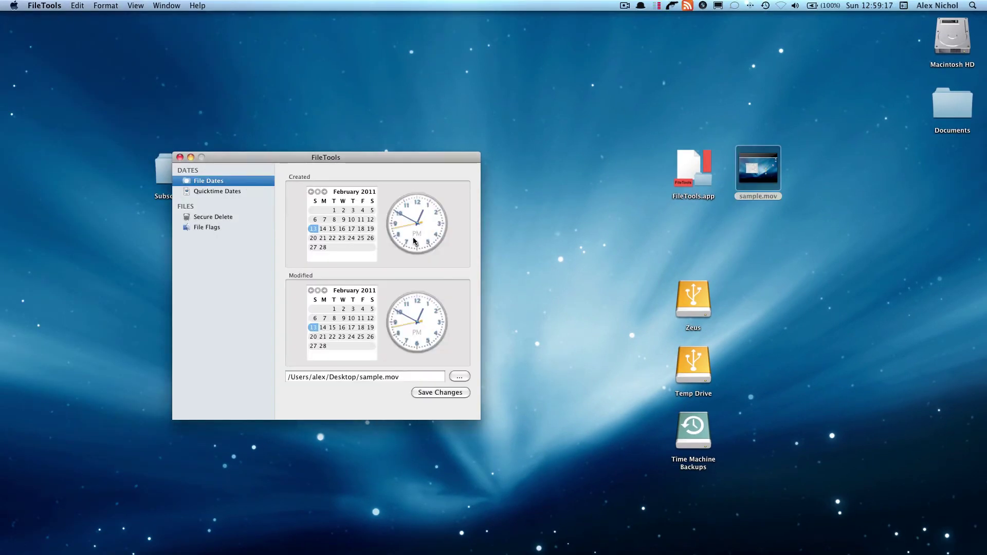
click(361, 210)
click(362, 309)
Step: Check sample.mov's new February 4 dates in Finder's info panel
key(super+Tab)
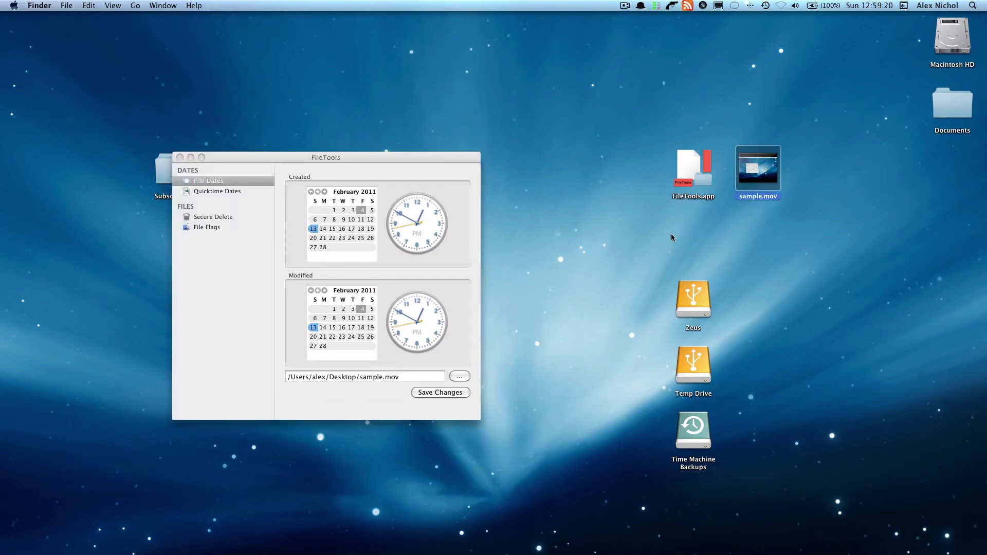
key(super+i)
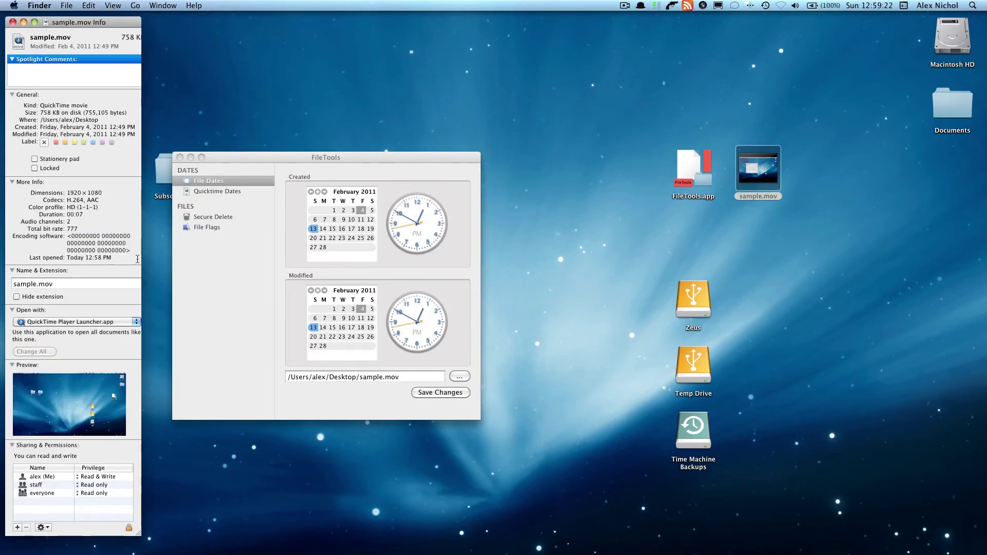
key(super+w)
key(super+Tab)
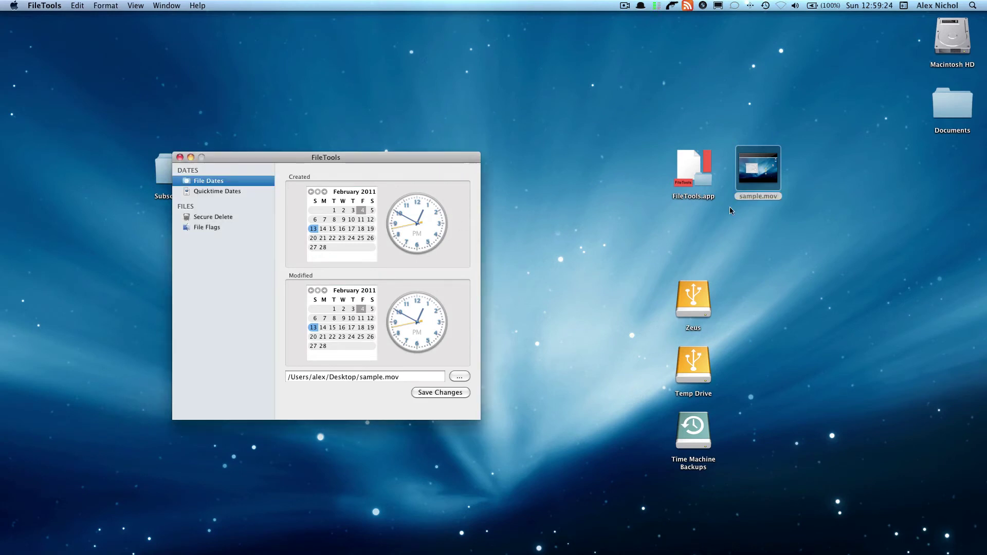
Step: Duplicate sample.mov and inspect the sample 2.mov copy's dates in its info panel
key(super+Tab)
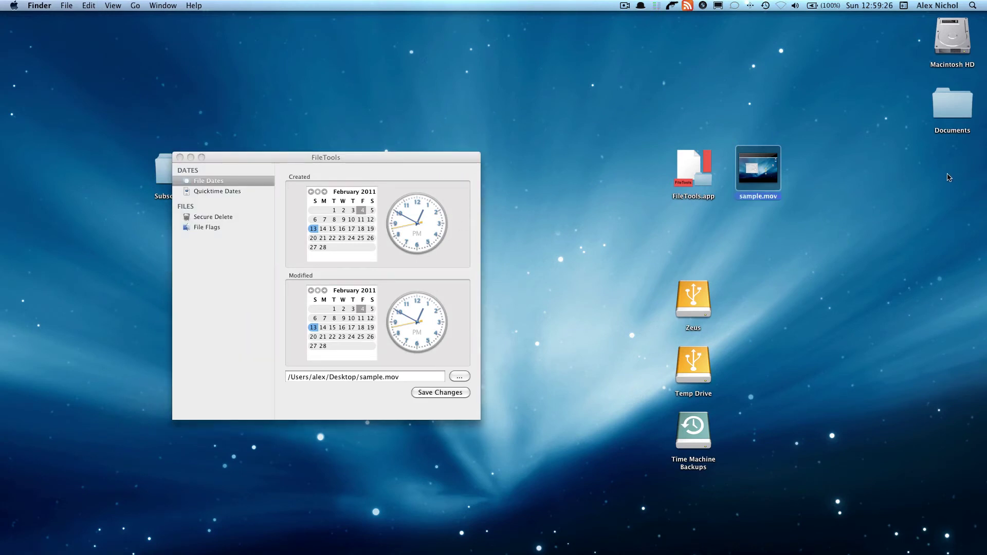
key(super+d)
key(super+i)
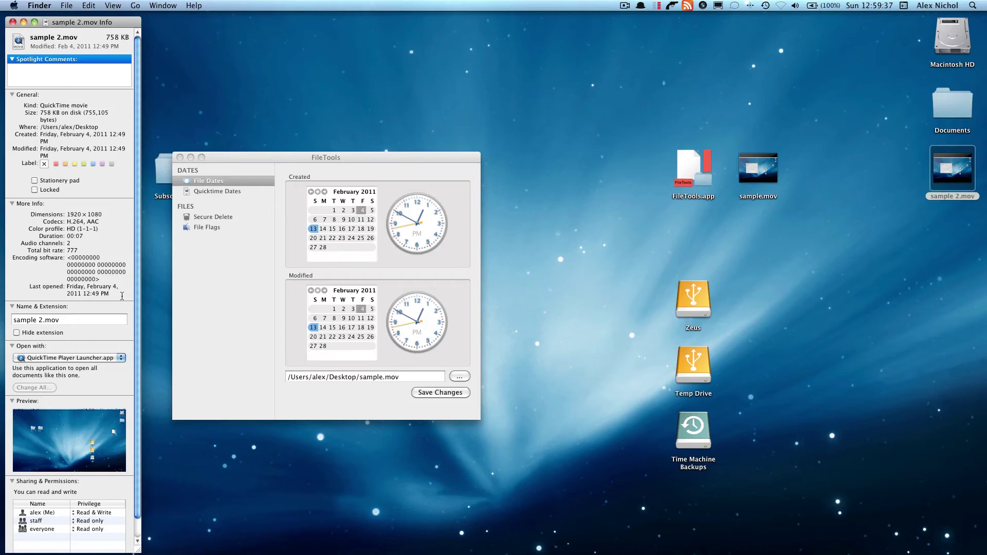
drag(122, 297, 67, 286)
click(96, 295)
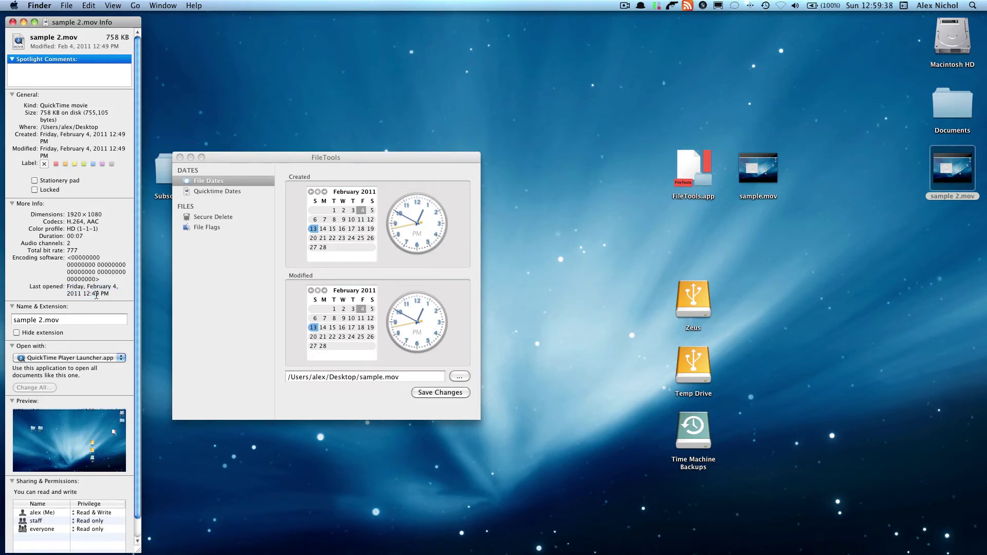
click(12, 22)
Step: Move sample 2.mov to the Trash and return to FileTools
click(866, 252)
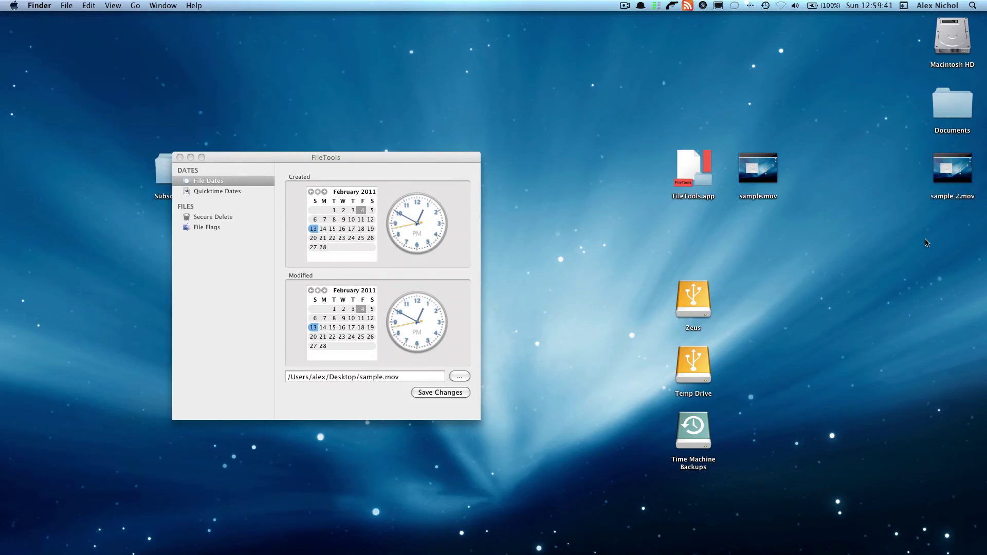
click(952, 170)
key(super+BackSpace)
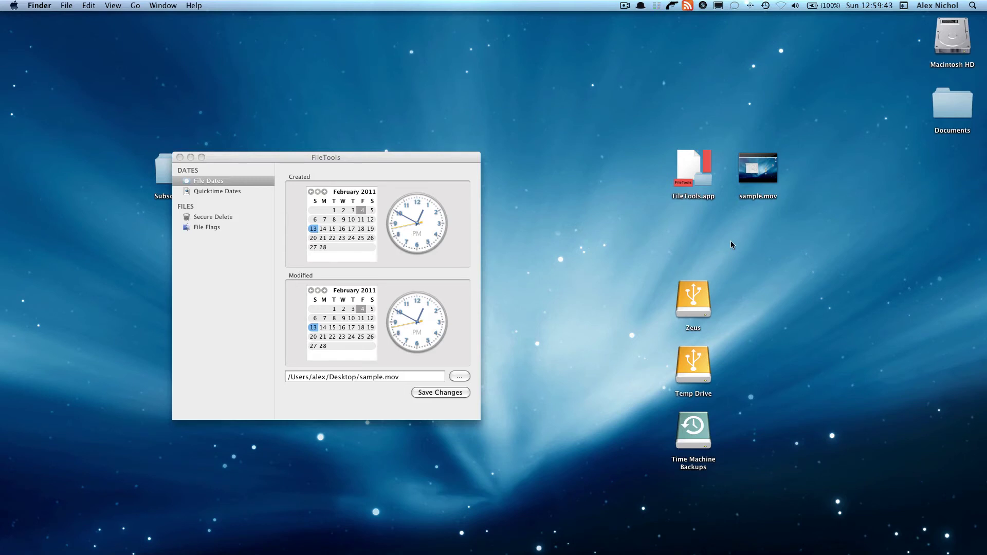
click(278, 253)
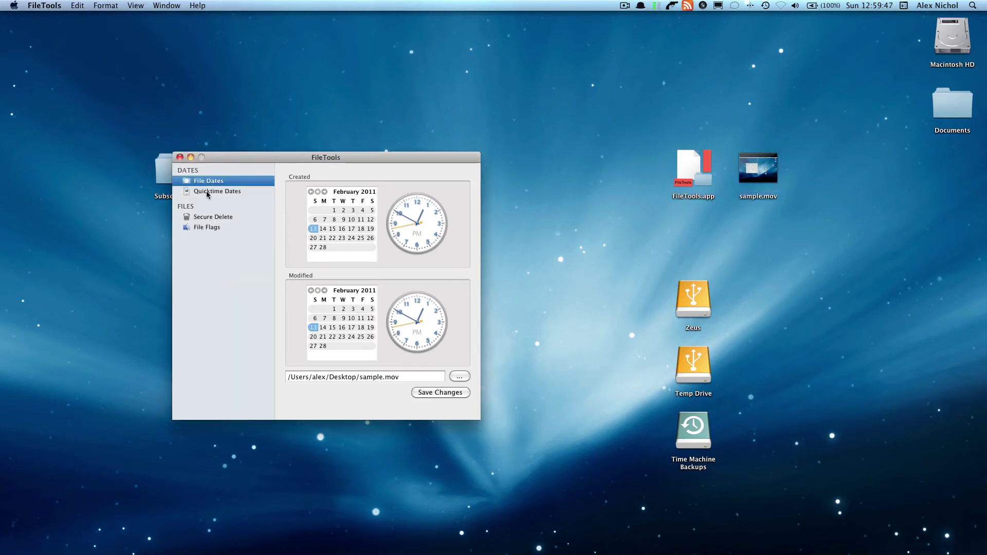
Step: Load sample.mov from the desktop into the File Flags page
click(215, 216)
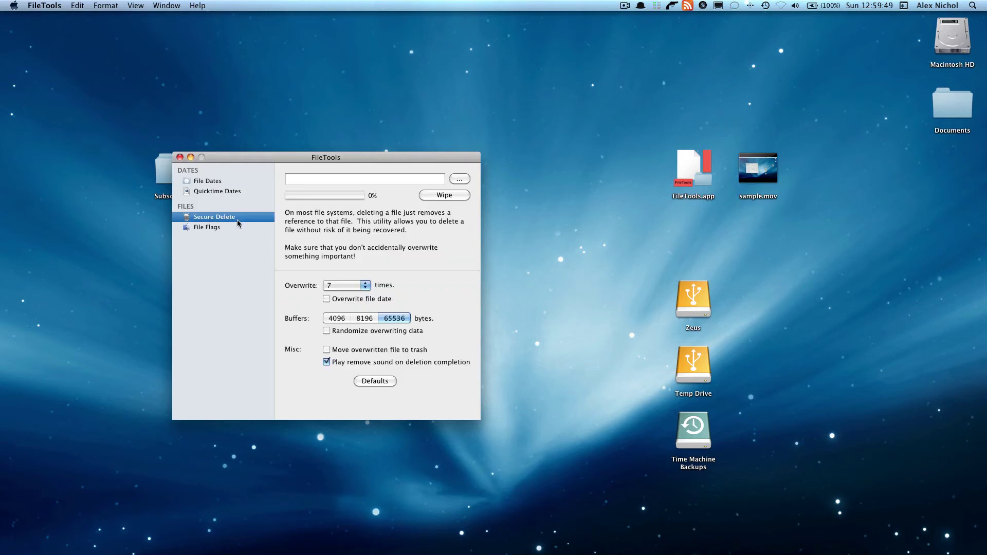
click(232, 228)
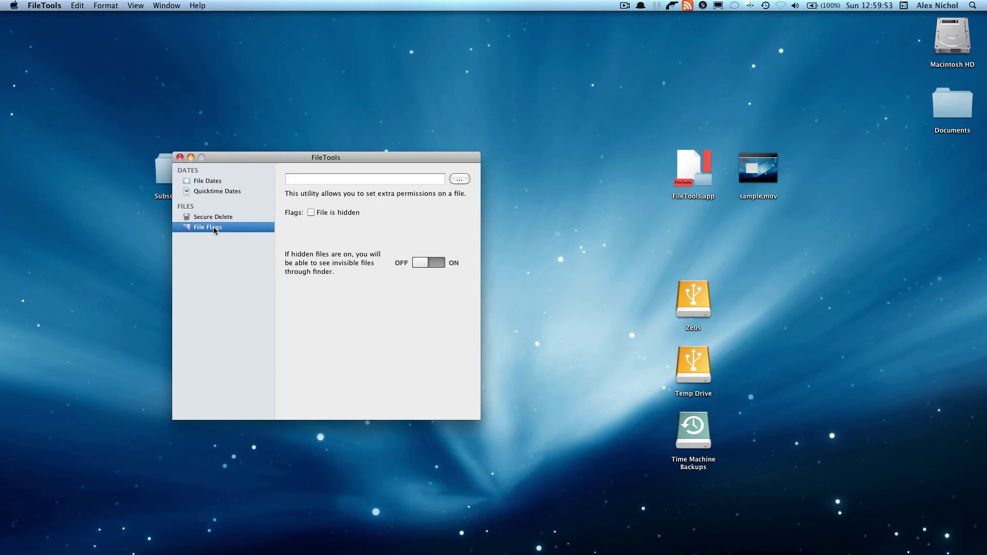
click(467, 178)
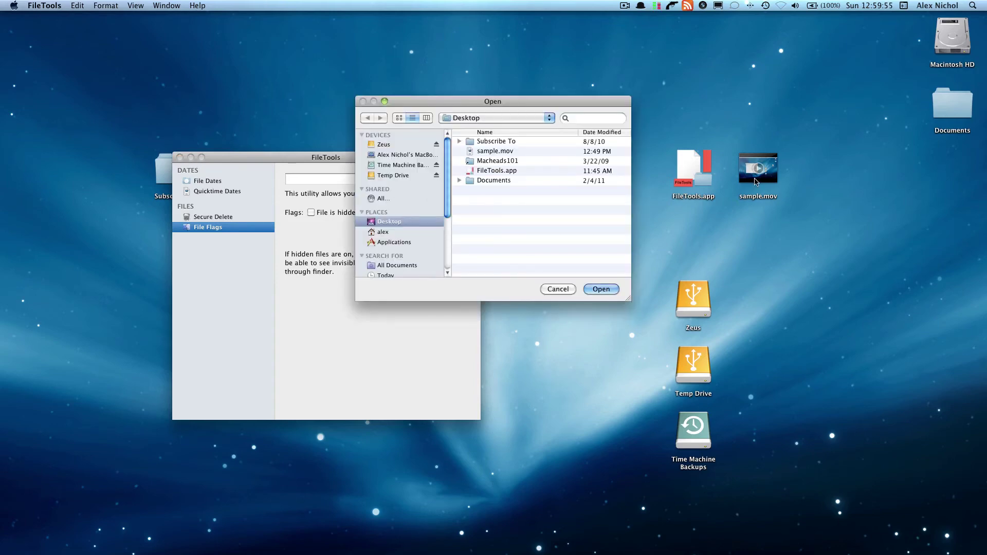
drag(758, 167, 540, 229)
key(Return)
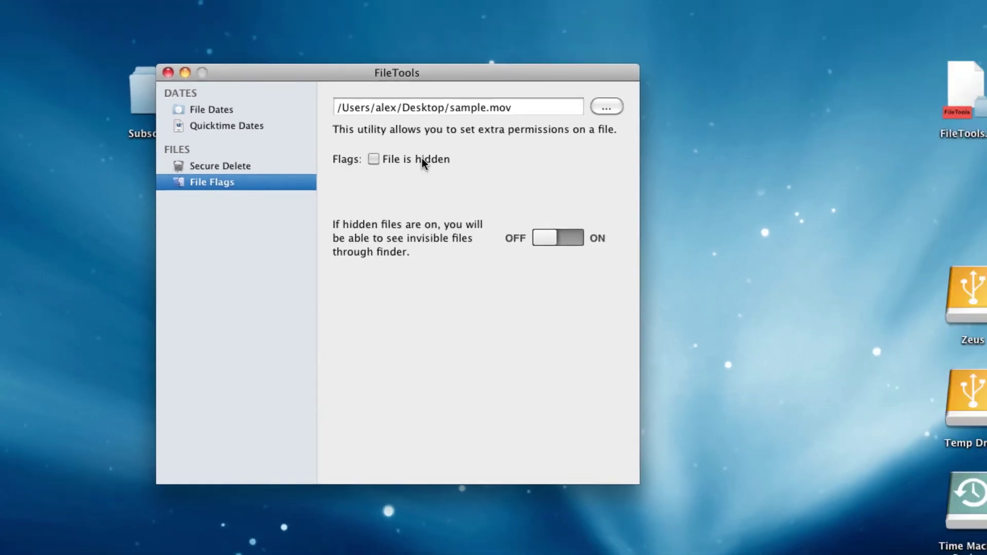
Step: Toggle sample.mov's hidden flag and Finder's invisible-files switch on and back off, then open Secure Delete
click(528, 147)
click(287, 177)
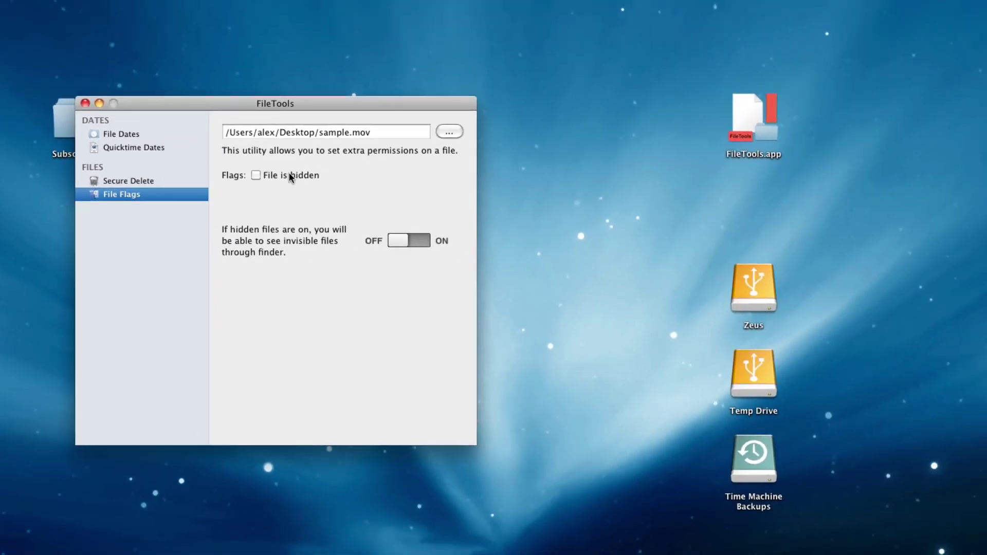
click(399, 236)
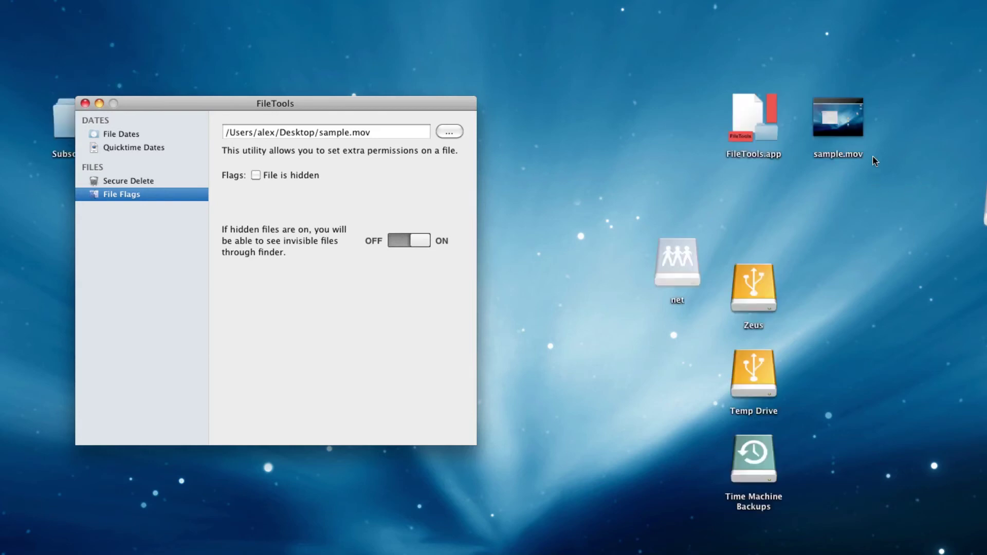
click(848, 139)
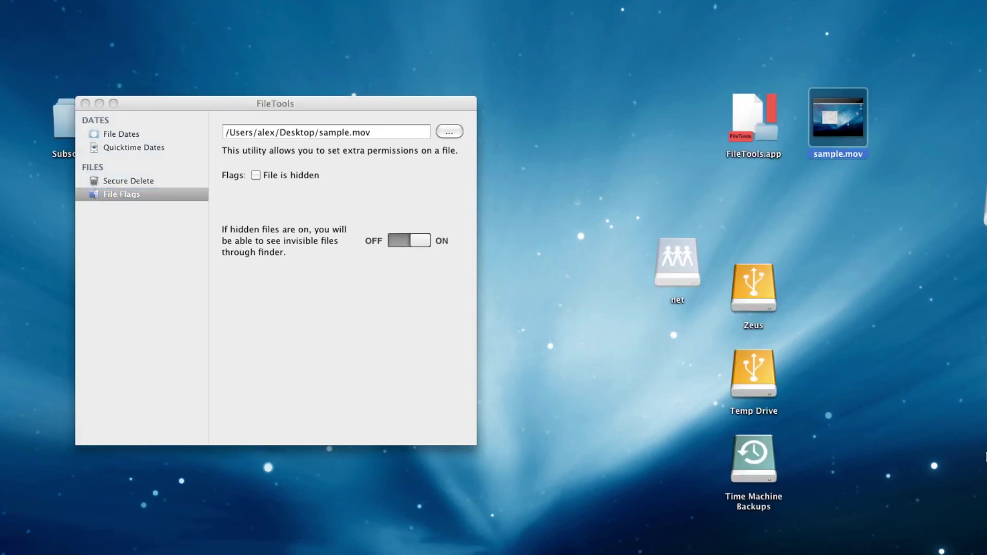
click(424, 242)
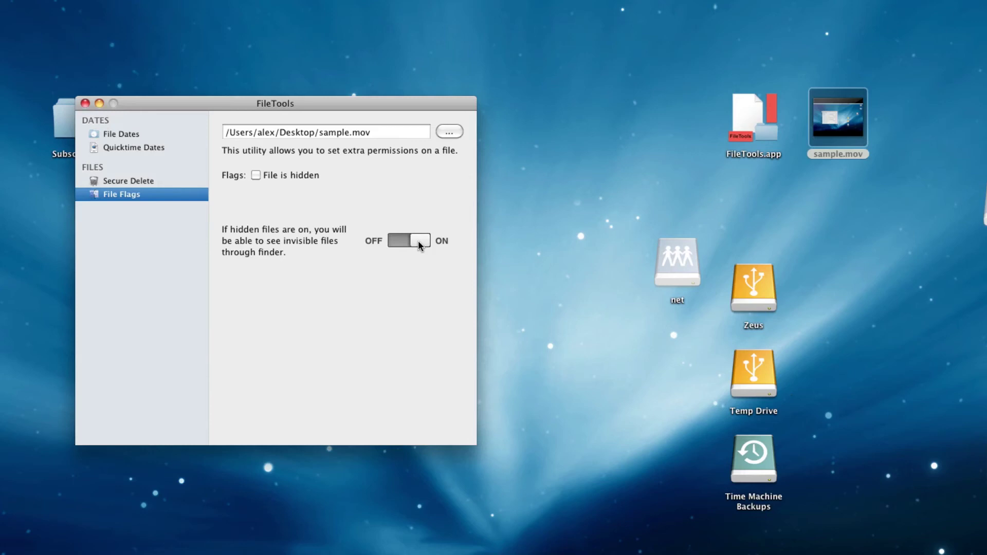
click(421, 240)
click(282, 177)
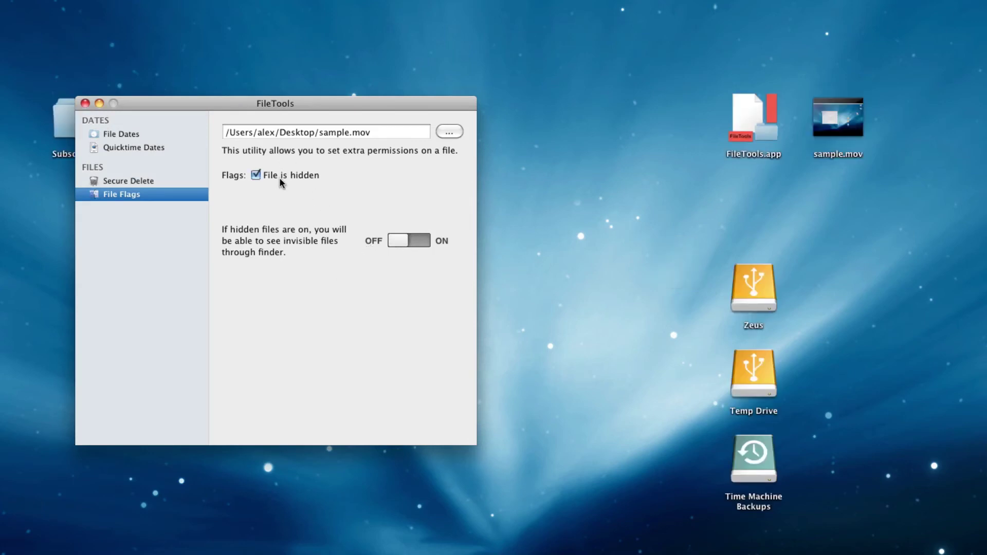
click(287, 178)
click(110, 179)
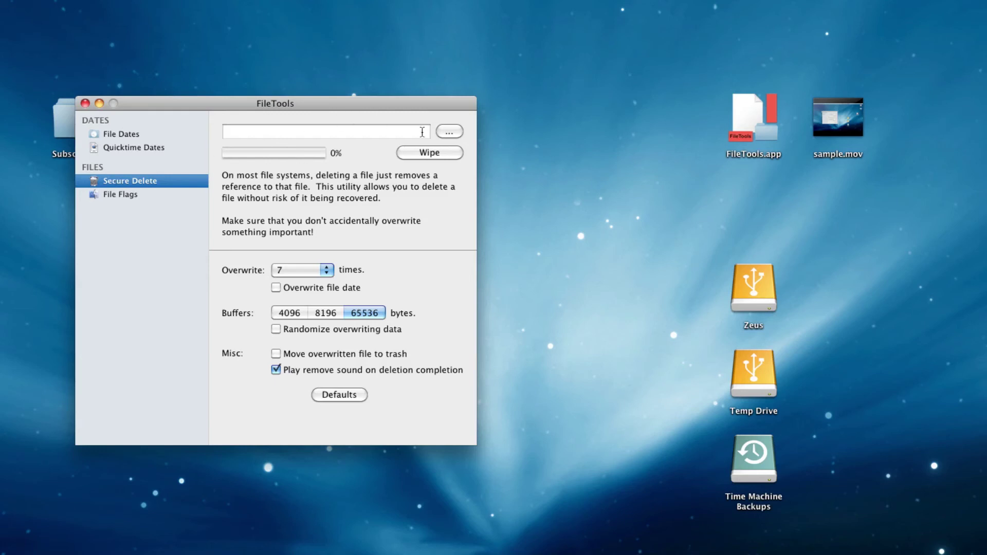
Step: Choose sample.mov from the desktop as the file to securely wipe
click(458, 135)
click(577, 275)
click(450, 132)
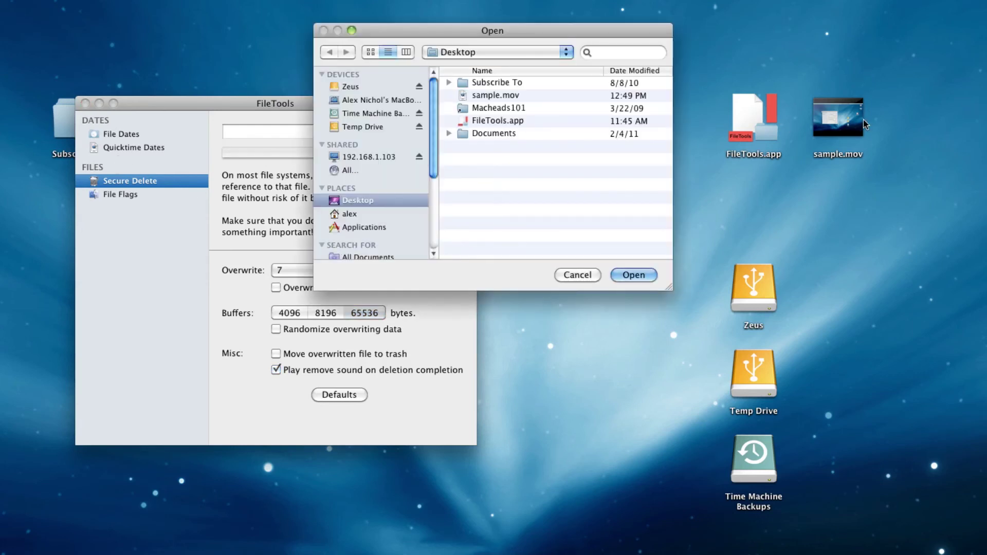
drag(865, 125, 586, 154)
key(Return)
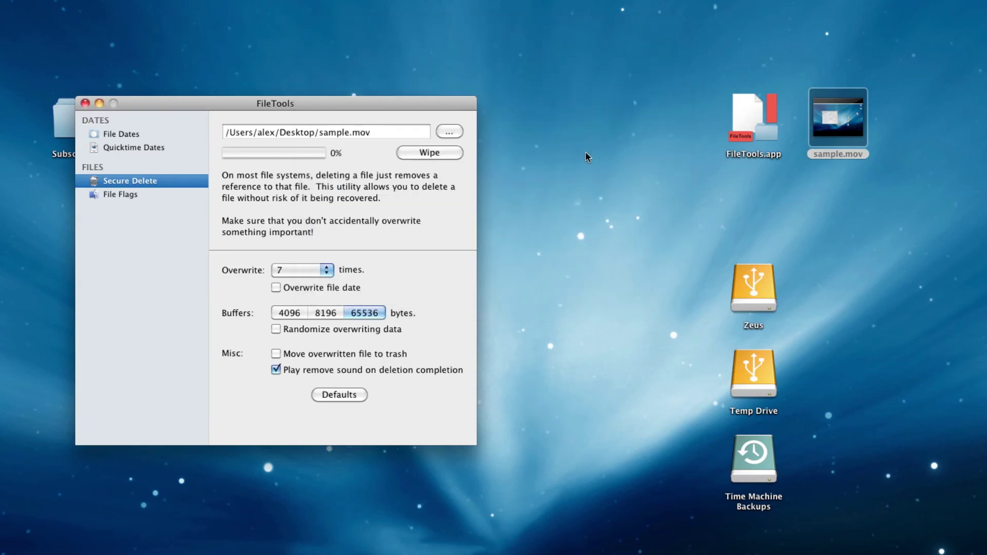
Step: Set 35 overwrite passes with file-date overwrite and wipe sample.mov
click(308, 273)
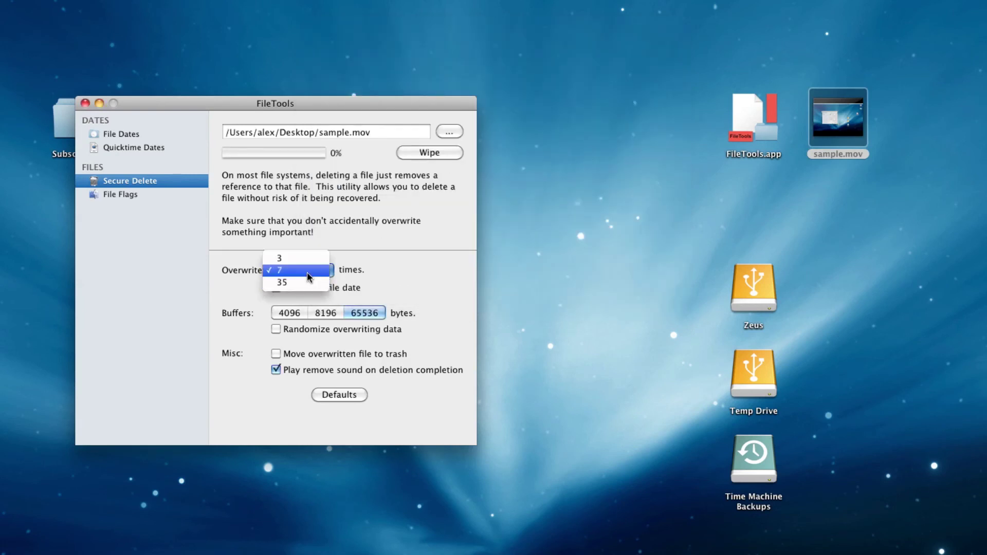
click(308, 282)
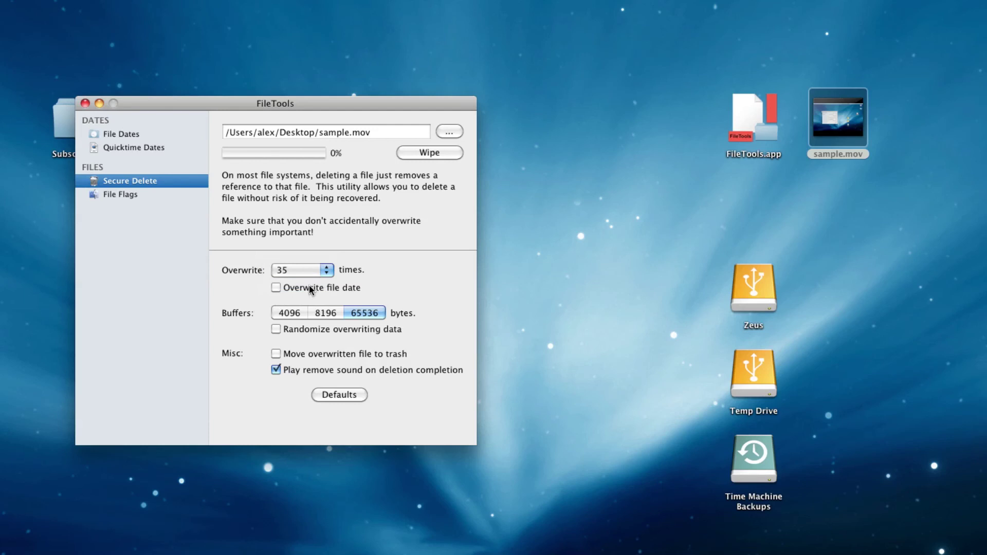
click(307, 289)
click(446, 153)
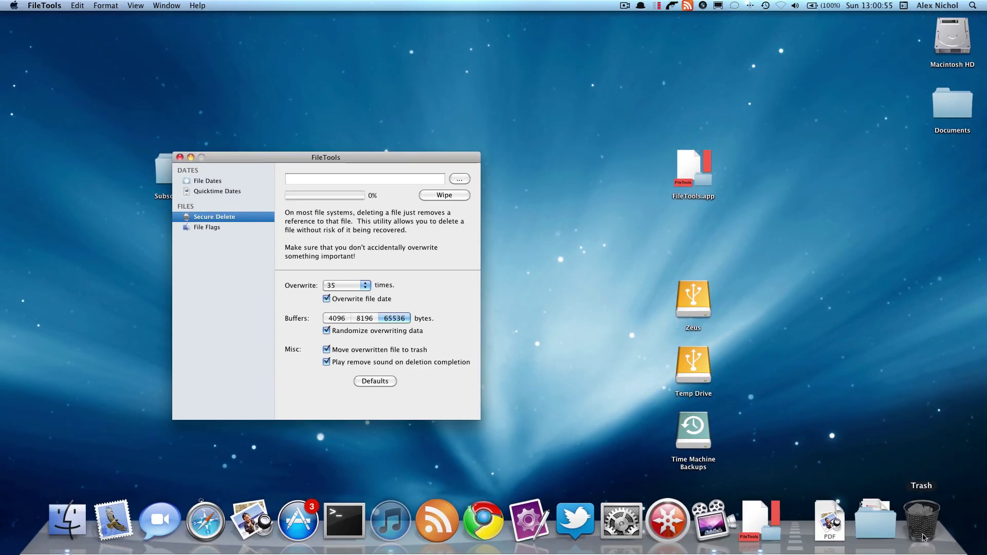
Step: Preview sample 13-00-53-454.mov in the Trash with Quick Look, then close the Trash
click(922, 522)
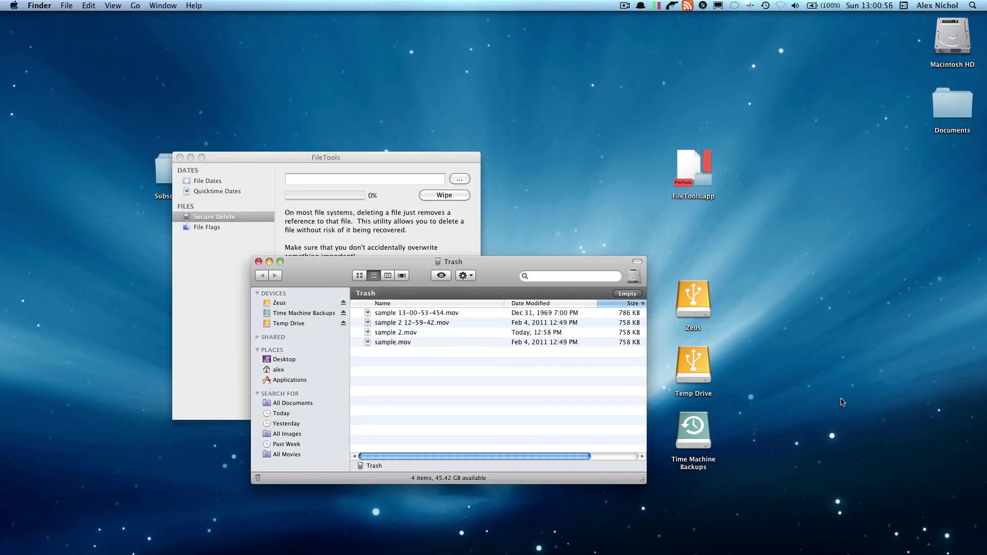
key(Down)
key(space)
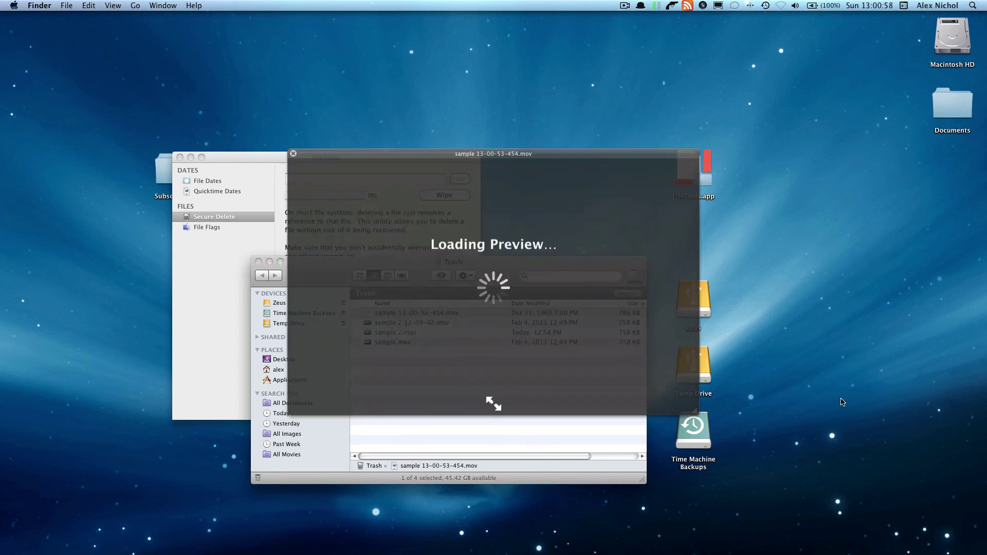
key(space)
key(super+w)
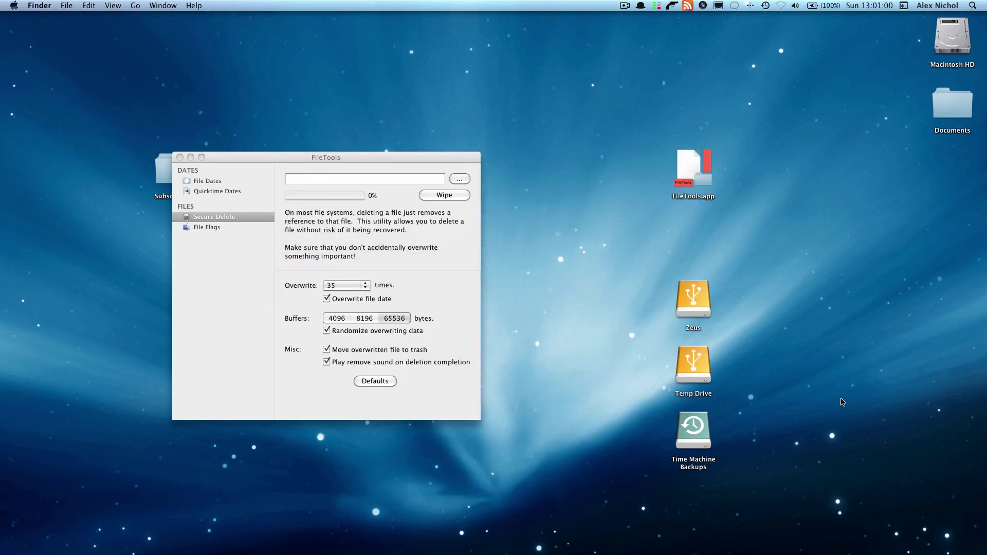
Step: Return to FileTools and switch from File Flags back to File Dates
click(395, 246)
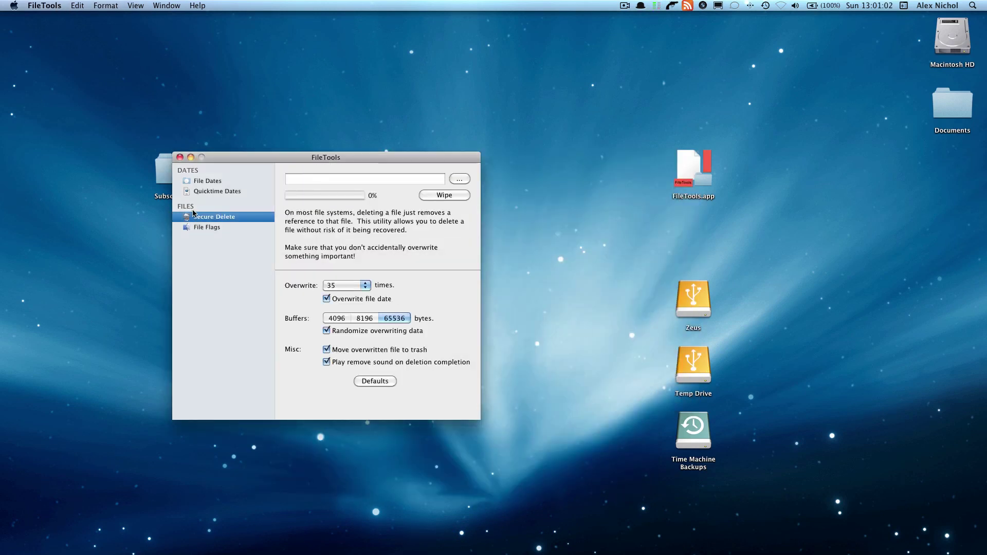
click(200, 230)
click(209, 182)
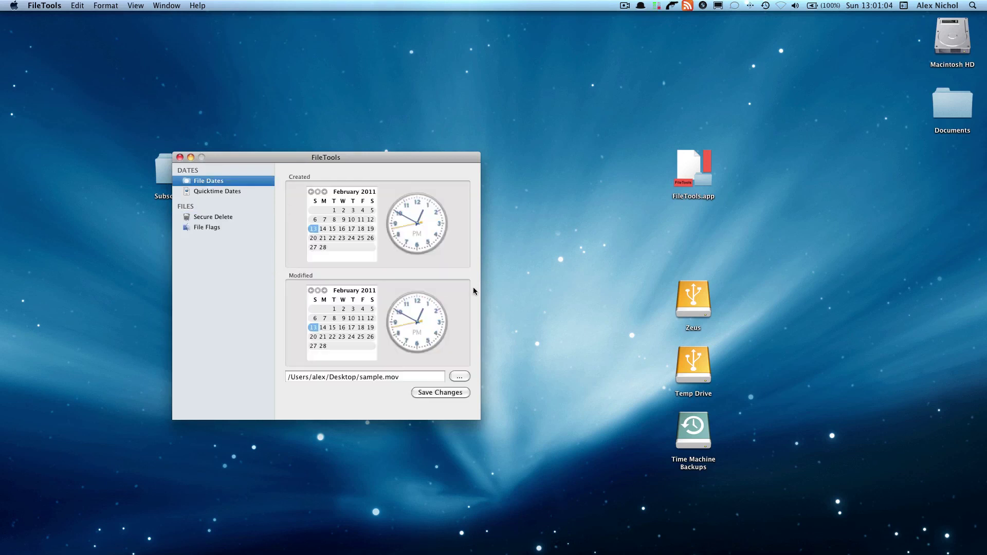